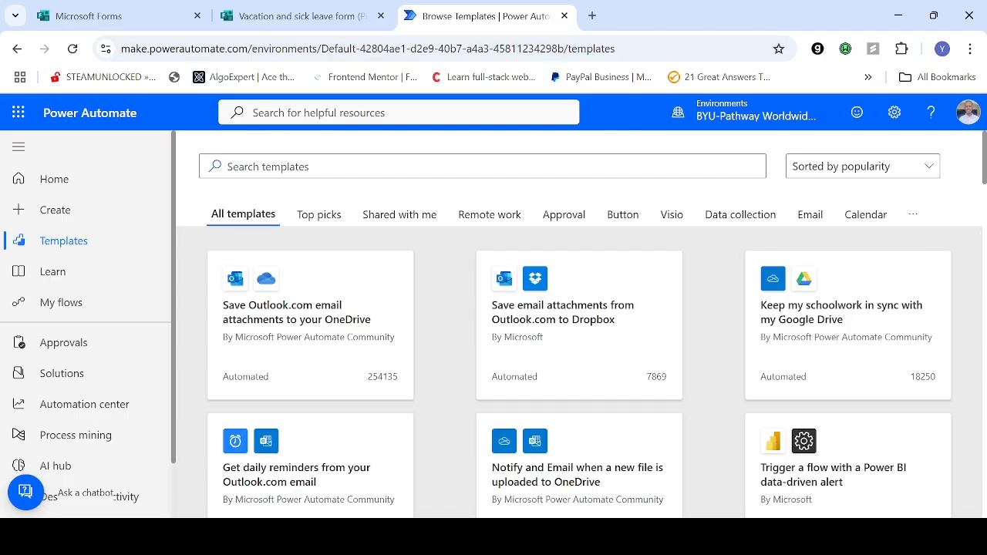
Step: Filter the flow templates to the Approval category and browse them
drag(985, 158, 984, 123)
click(558, 223)
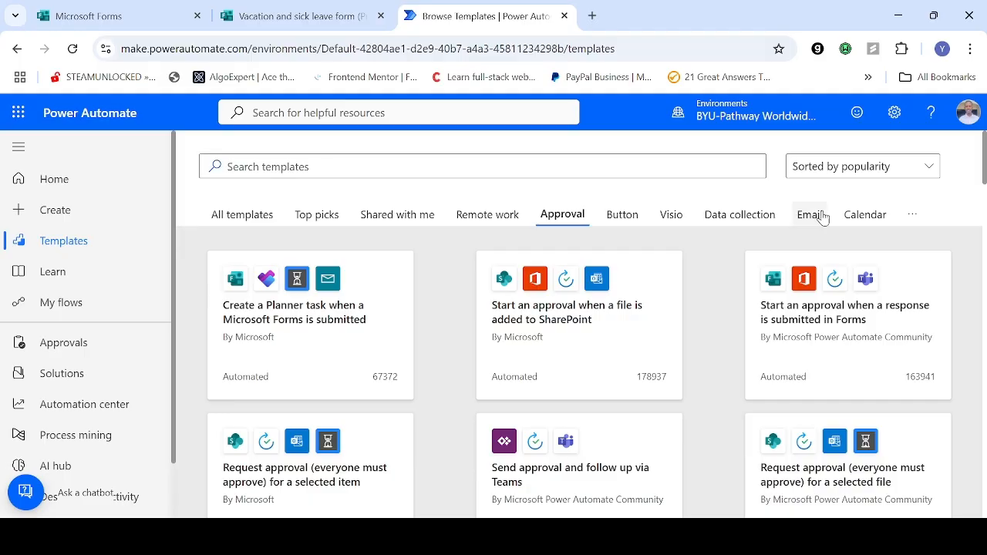
scroll(978, 145, down, 2)
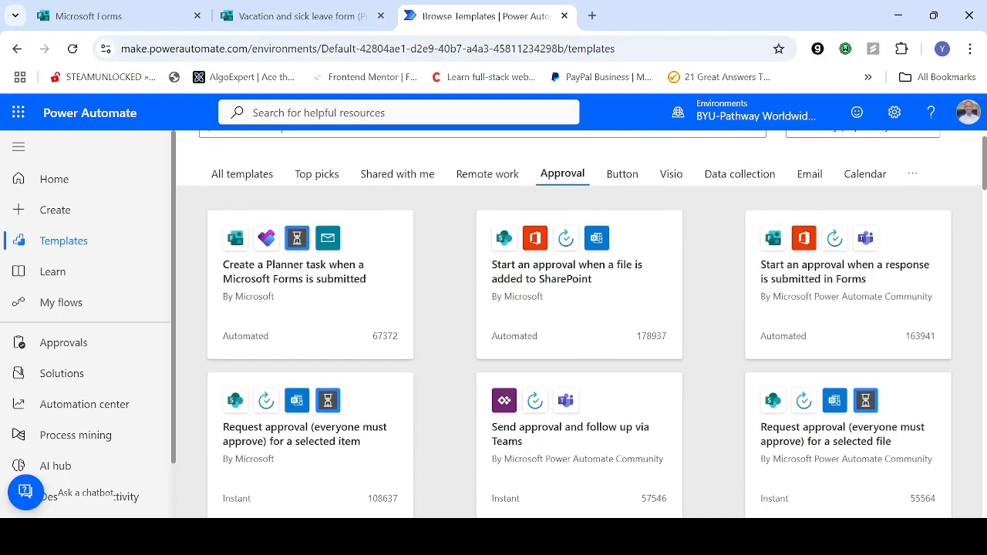
scroll(978, 145, up, 2)
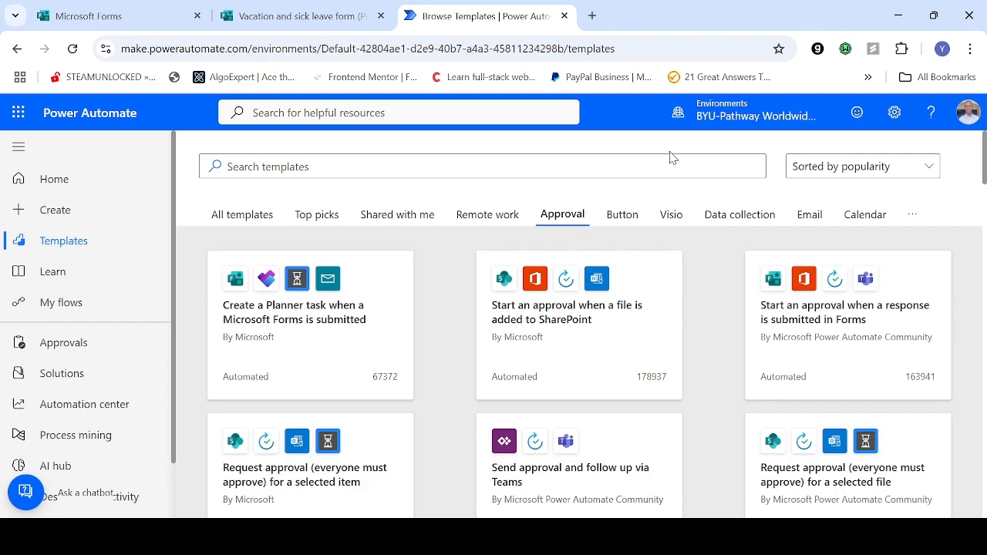
Step: Search the templates for "send an email on Microsoft form submission" and open the template that starts an approval process
click(630, 175)
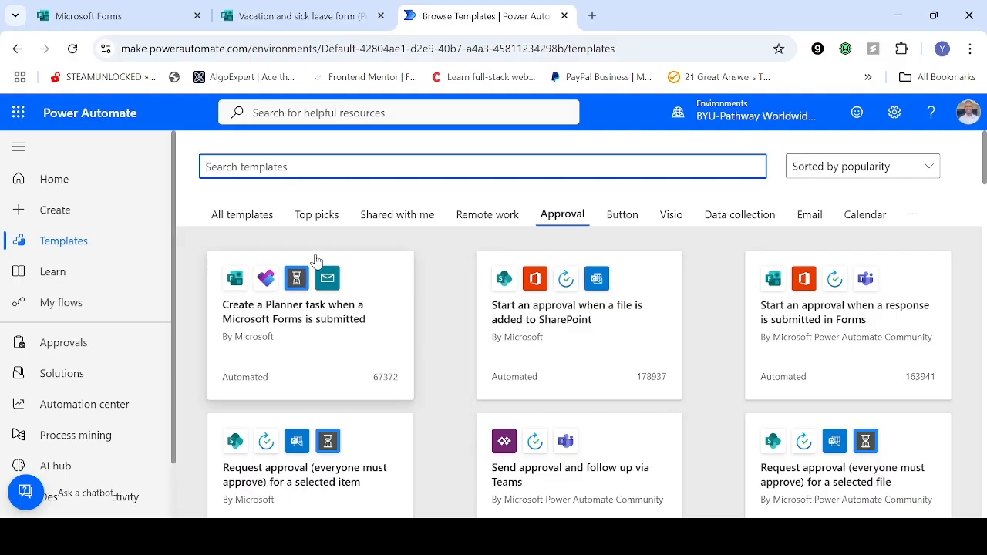
text(send an email on micros)
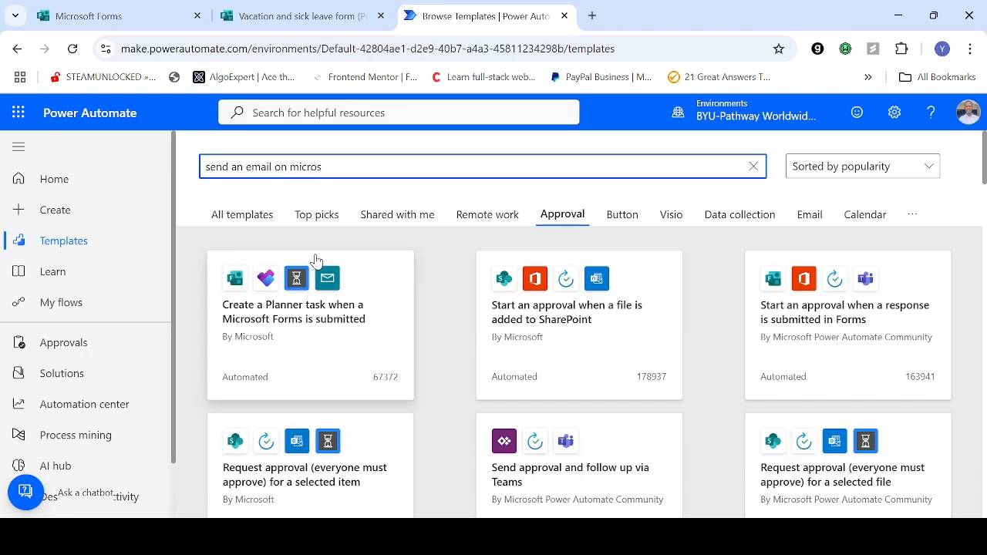
text(oft)
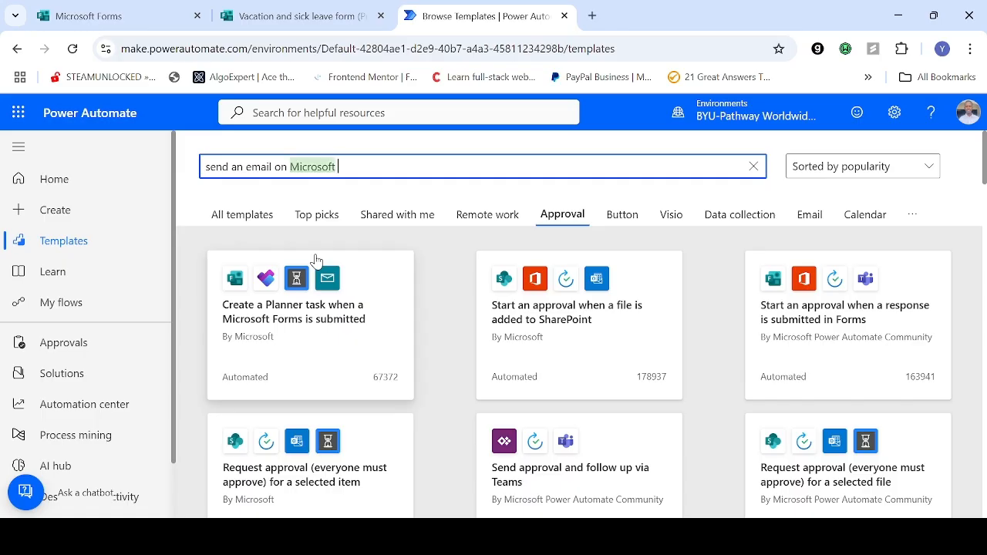
text( form )
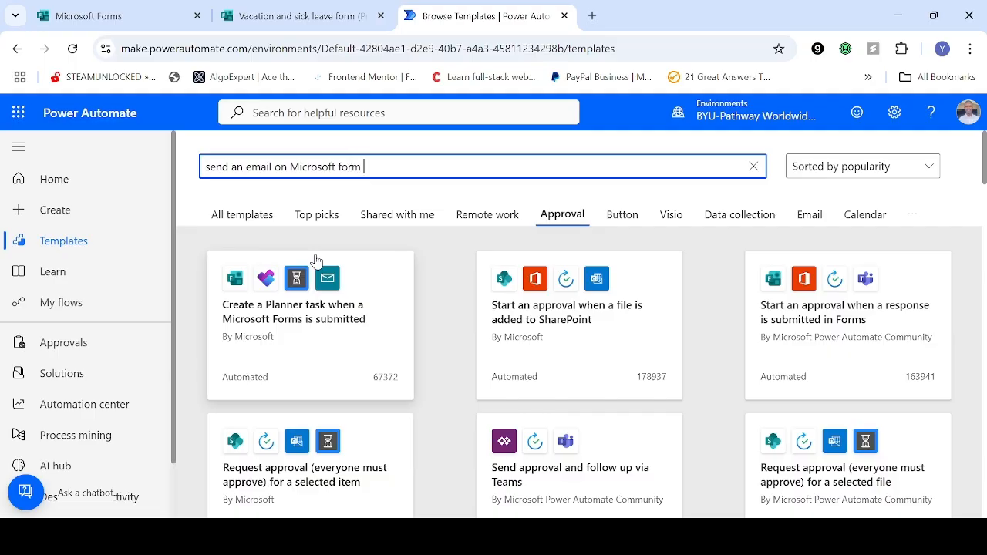
text(submission)
key(Return)
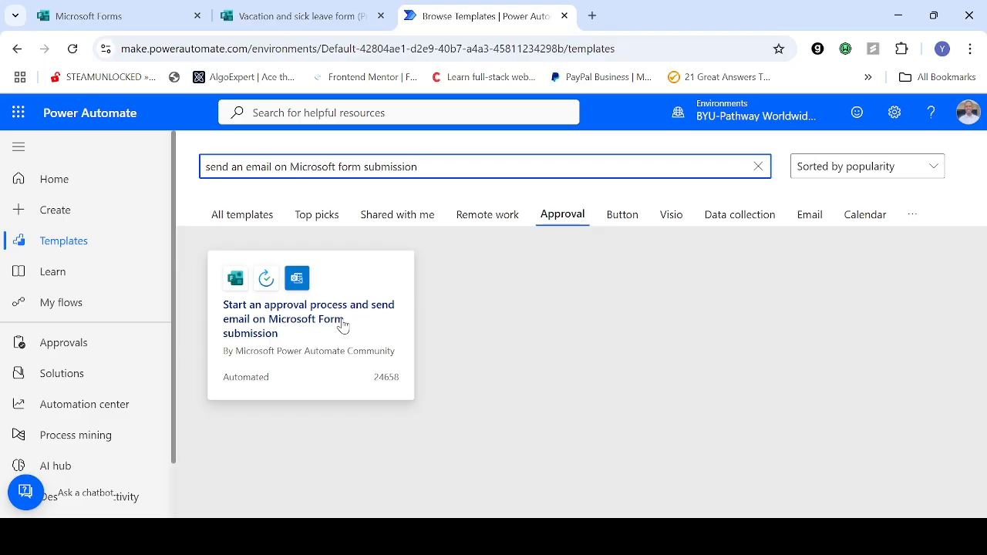
click(343, 325)
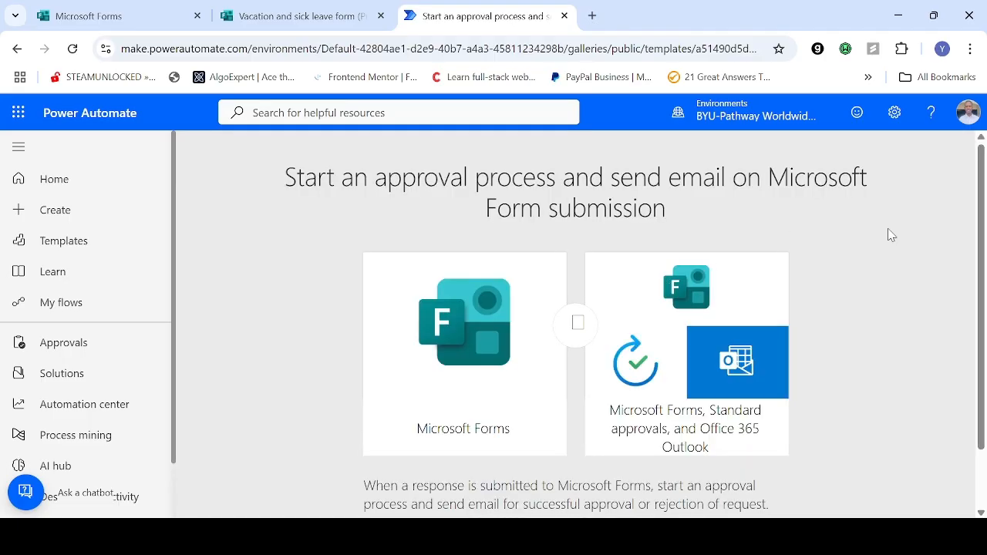
Step: Examine the template's description, its Microsoft Forms, approvals and Outlook components, and the connections it requires
scroll(940, 230, down, 1)
scroll(973, 202, up, 1)
scroll(981, 248, down, 2)
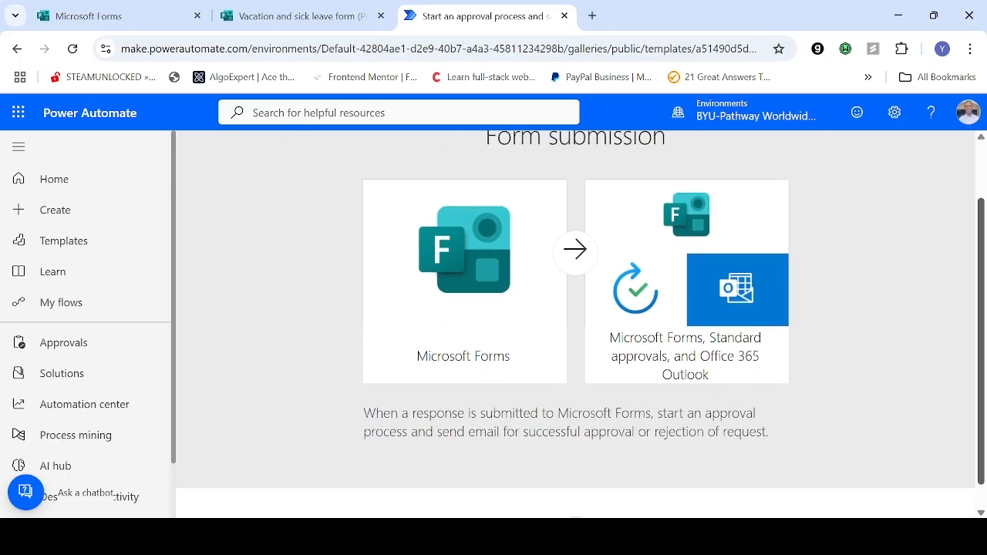
scroll(981, 248, up, 2)
scroll(981, 248, up, 1)
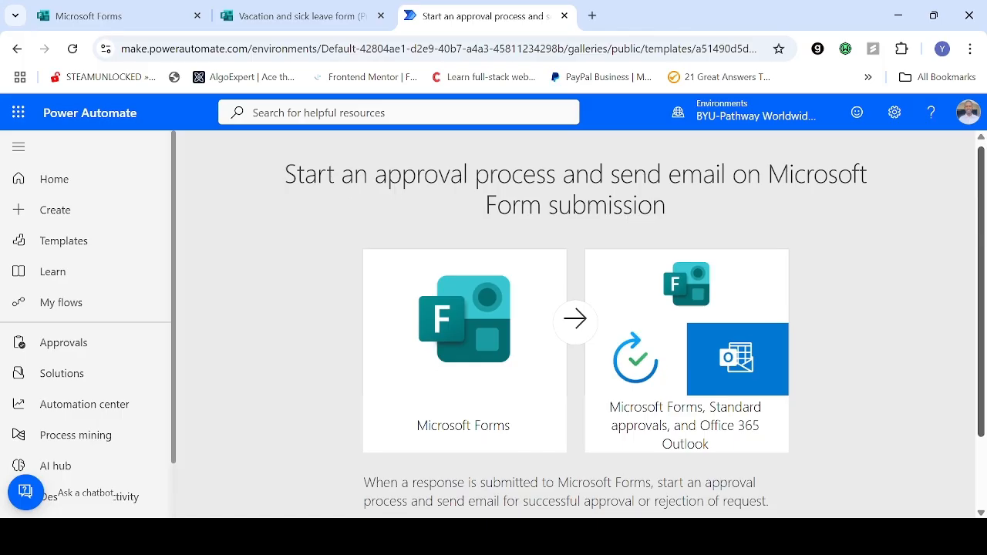
scroll(981, 225, down, 1)
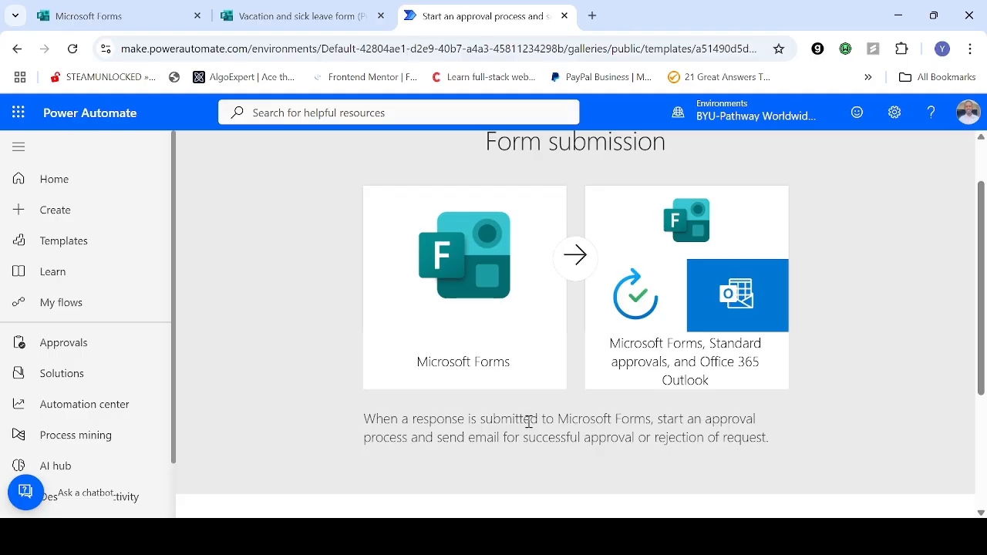
scroll(805, 349, down, 1)
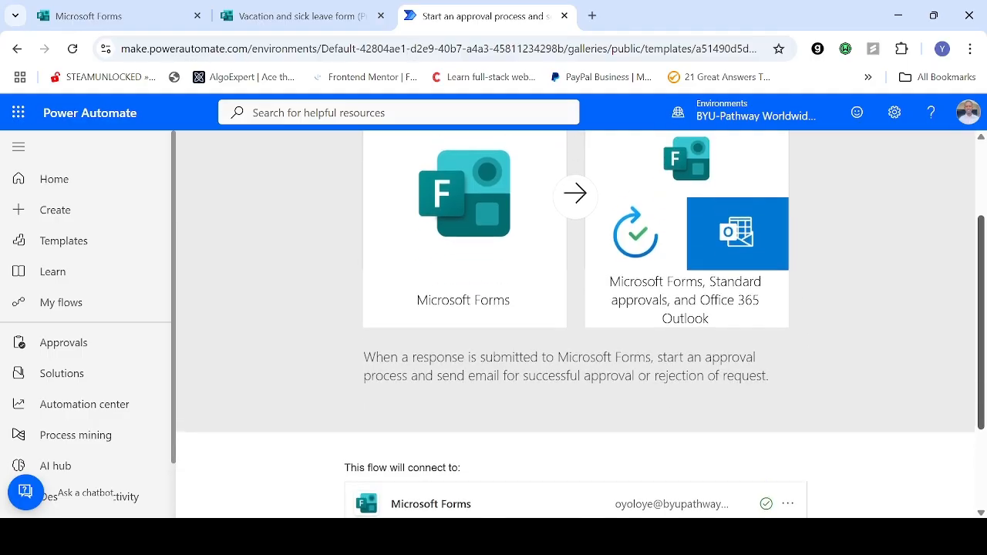
scroll(576, 324, down, 1)
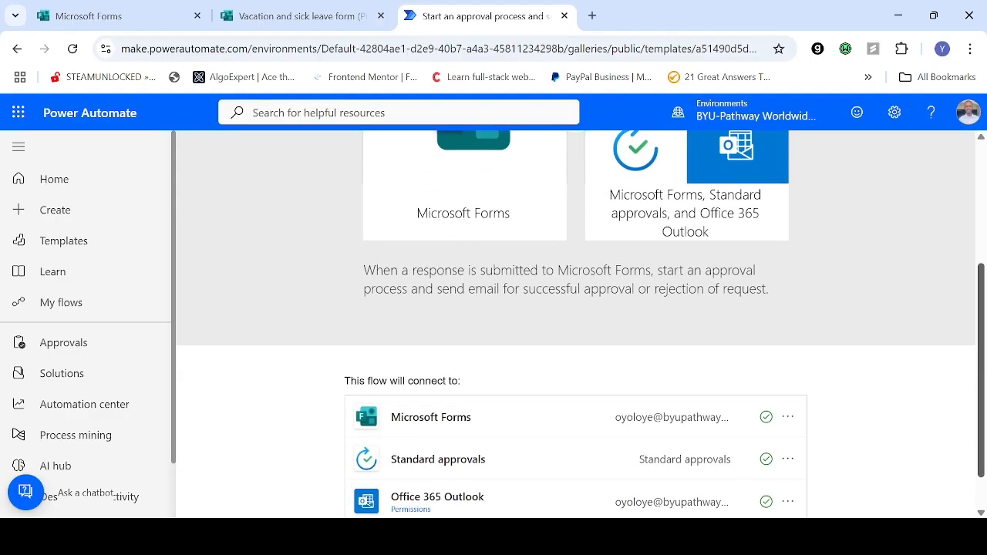
scroll(576, 323, up, 1)
scroll(576, 324, down, 1)
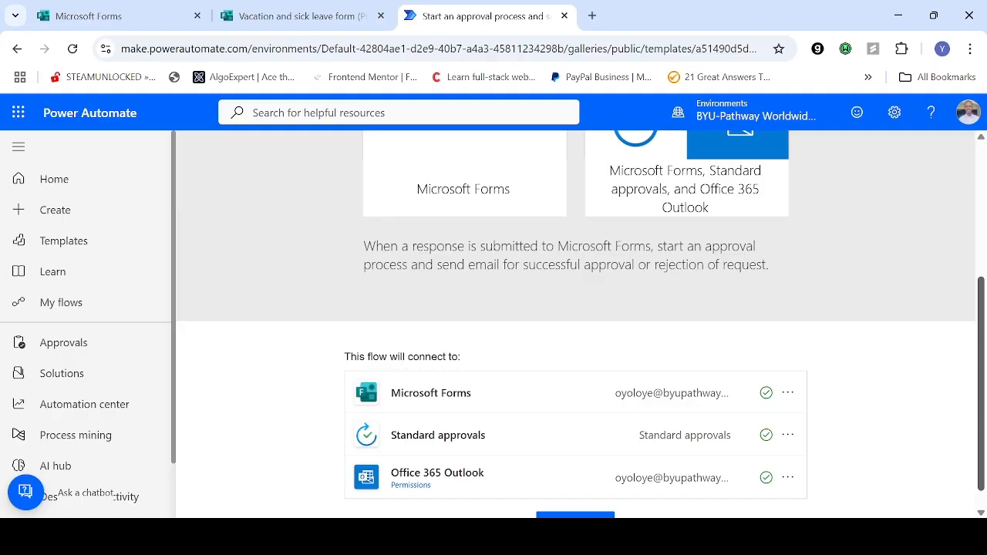
scroll(575, 324, up, 2)
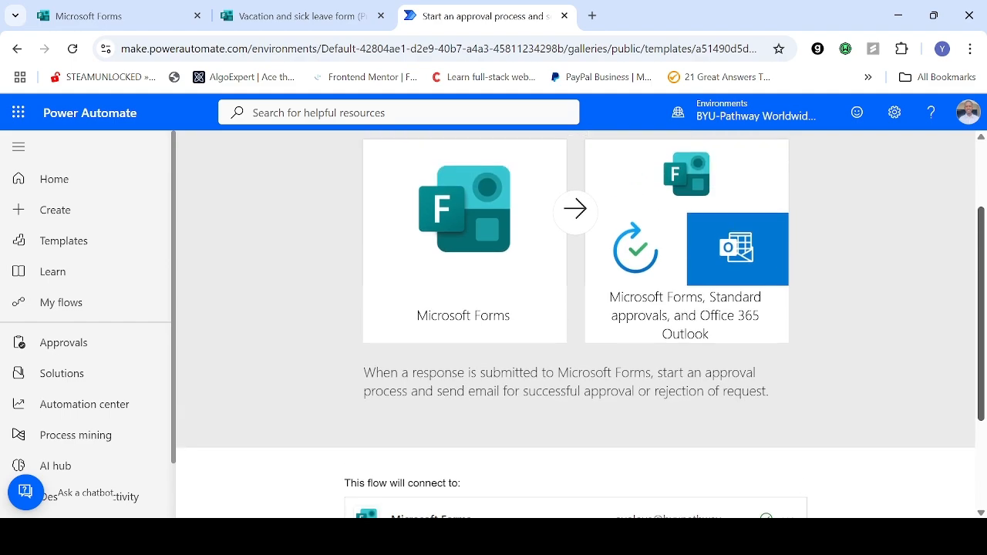
scroll(575, 324, down, 1)
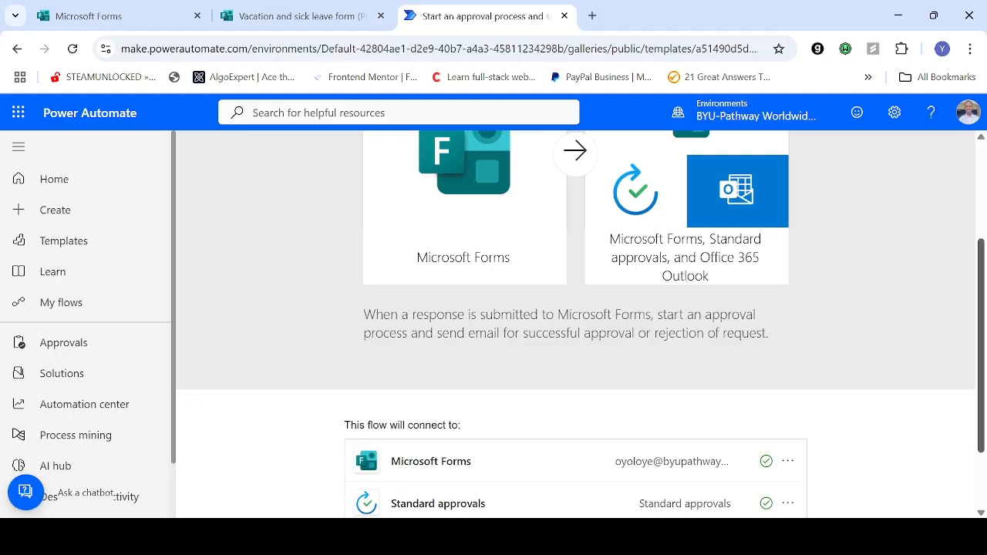
scroll(575, 324, up, 2)
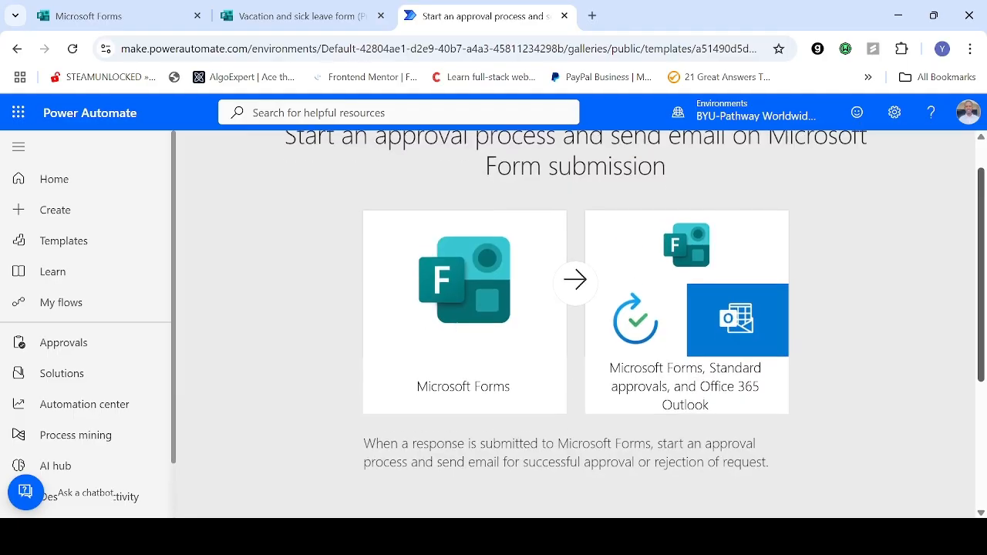
Step: Continue from the approval template with its listed connections to open a new flow in the designer
scroll(576, 323, down, 1)
scroll(576, 324, down, 2)
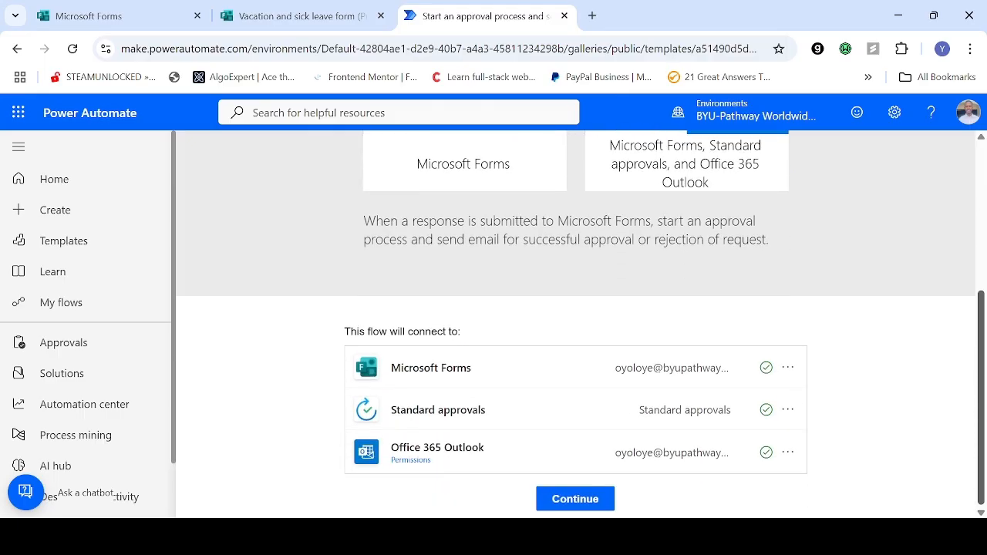
click(589, 502)
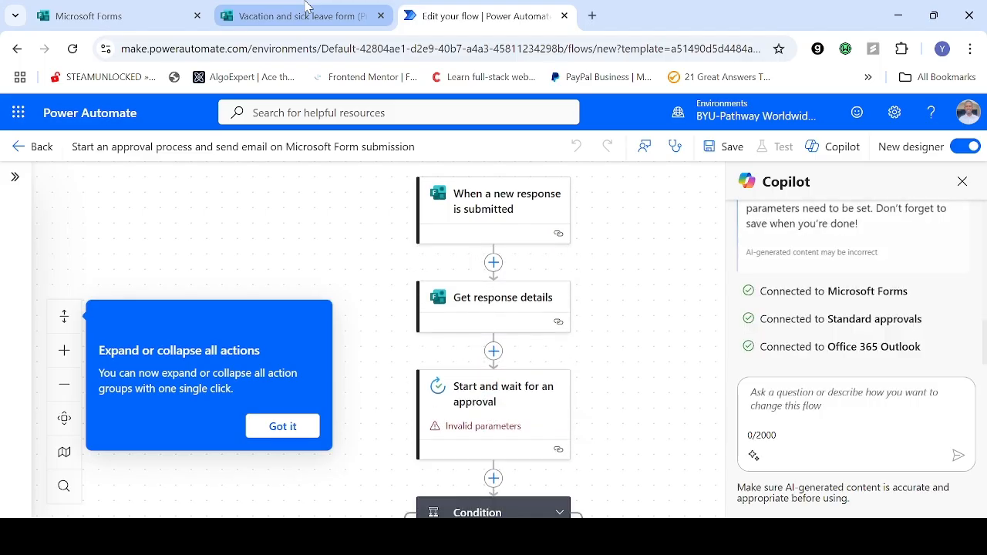
Step: Switch to the Vacation and sick leave form in Microsoft Forms and review its questions
click(248, 27)
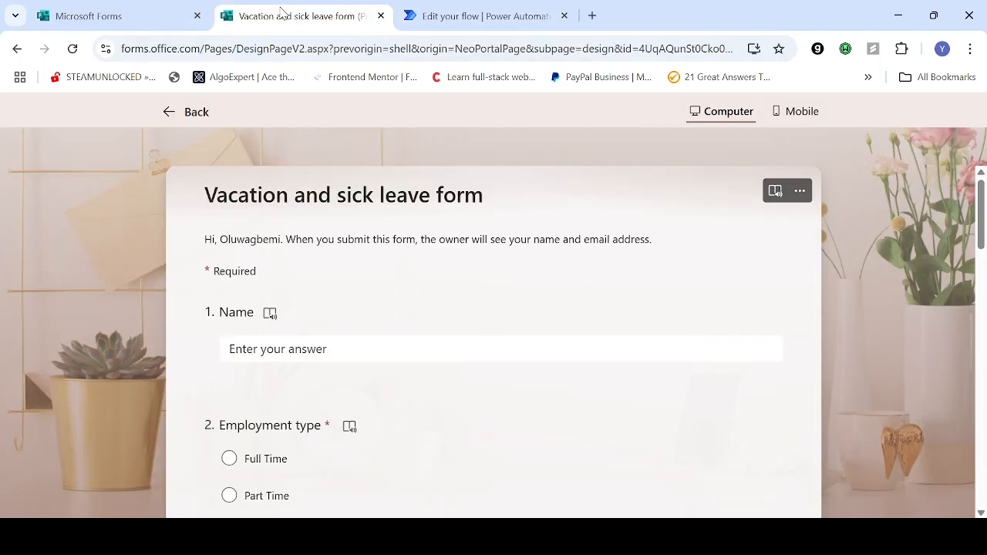
scroll(493, 342, down, 1)
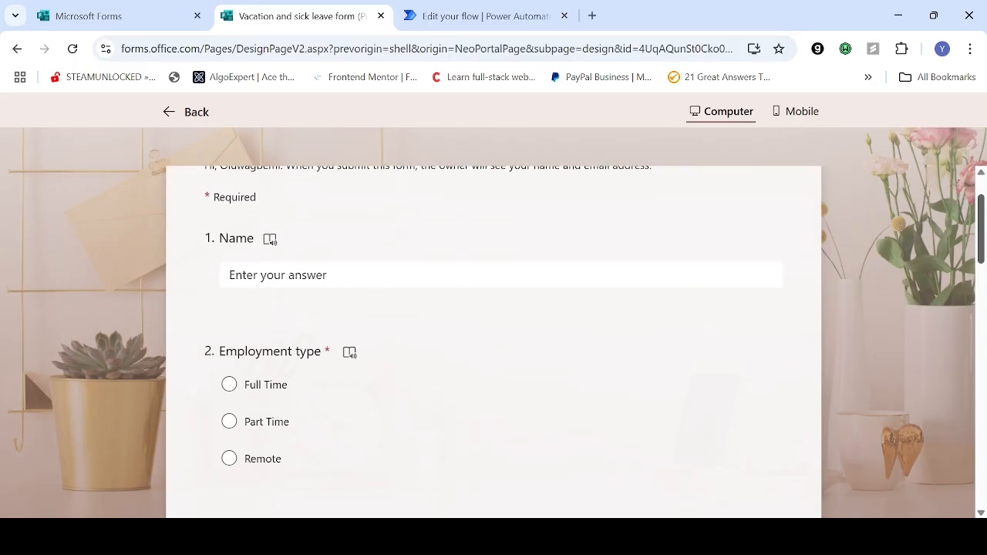
scroll(494, 342, up, 1)
scroll(493, 342, down, 1)
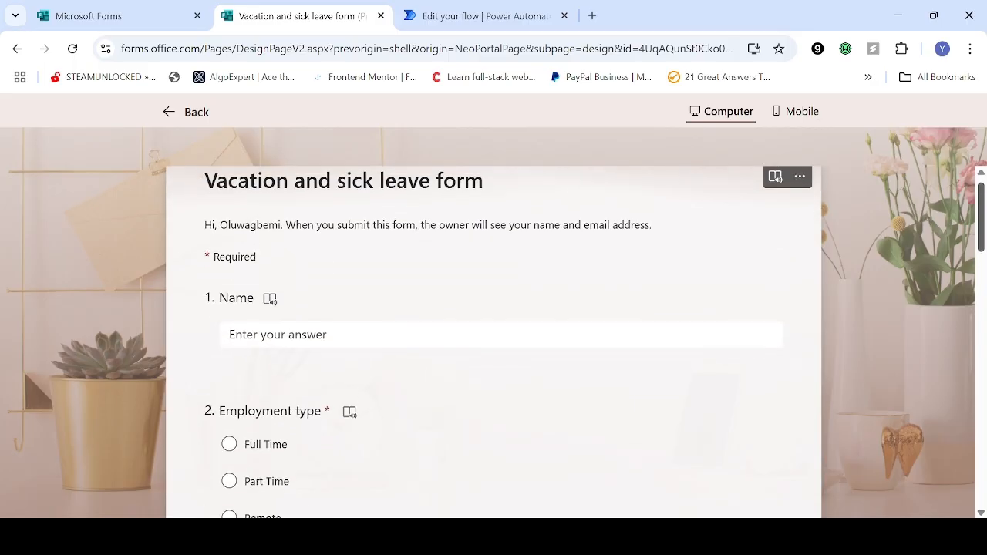
scroll(493, 341, down, 1)
mouse_move(981, 233)
mouse_down()
mouse_move(981, 221)
mouse_move(981, 451)
mouse_move(982, 220)
mouse_up()
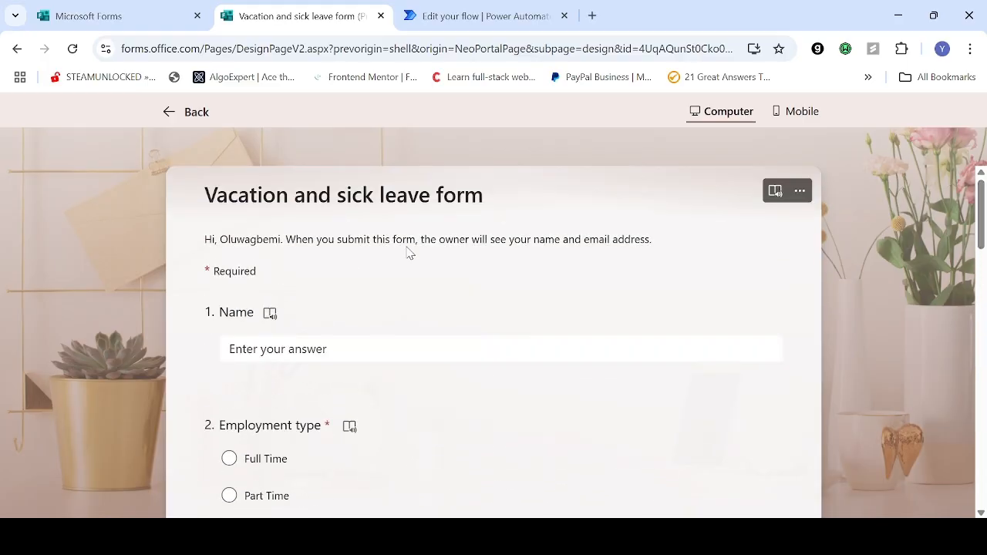
Step: Return to Power Automate, leave the new template flow, and open the existing approval and email flow from the cloud flows list
click(436, 14)
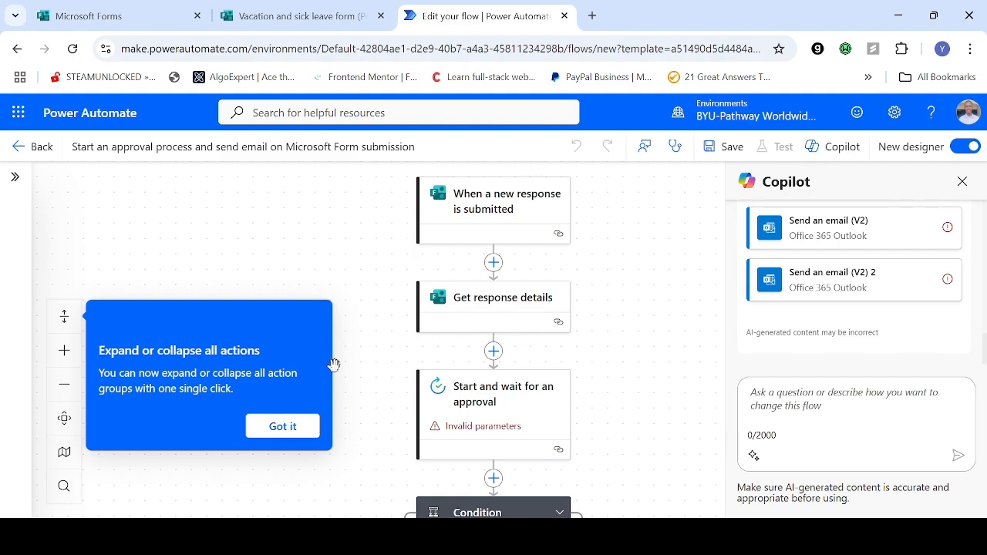
click(283, 427)
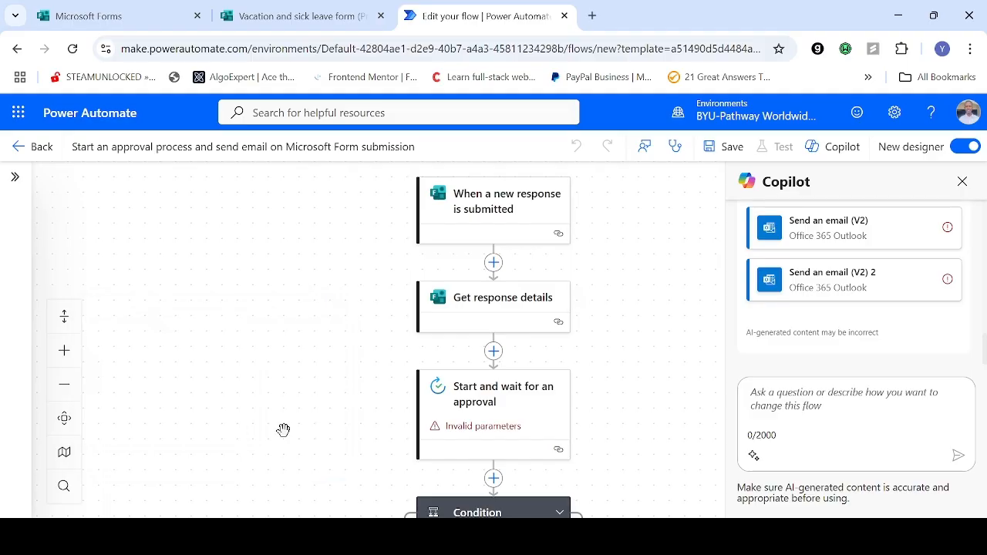
click(19, 148)
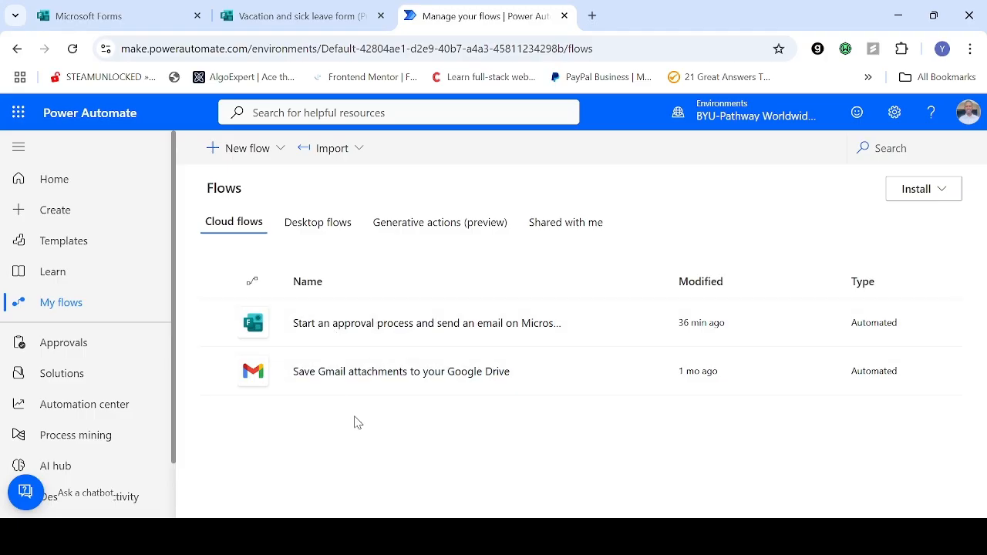
click(451, 327)
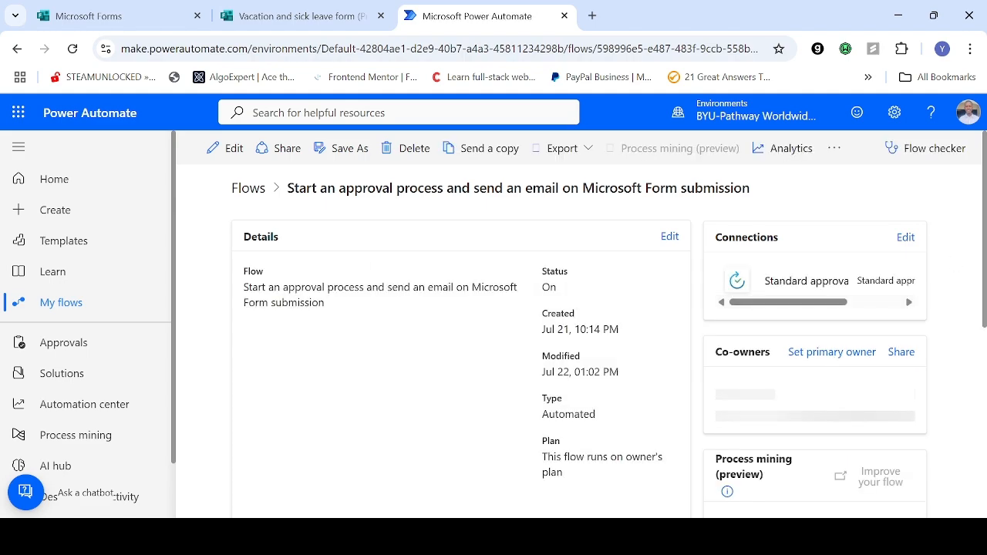
Step: Open the existing approval flow for editing and close the Copilot pane
scroll(578, 324, down, 2)
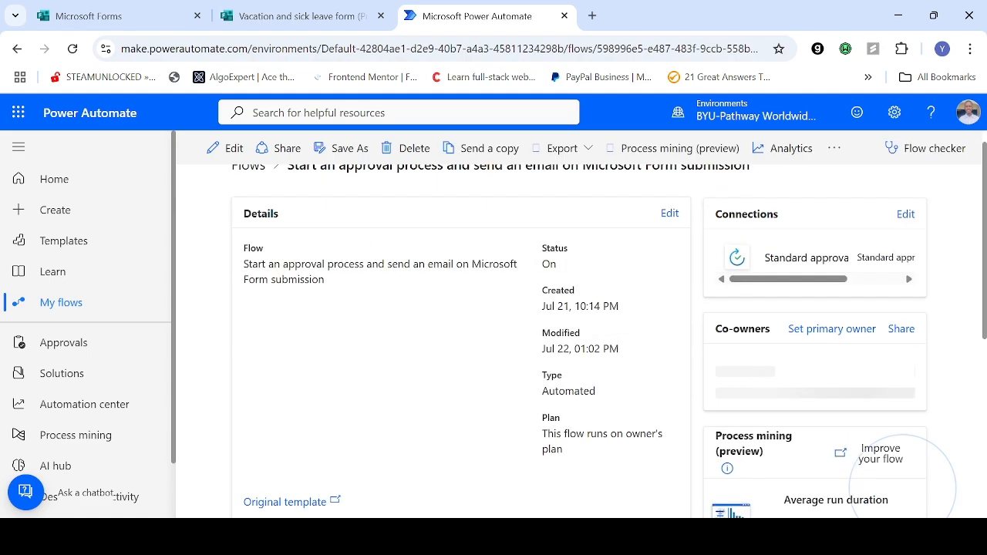
scroll(578, 339, down, 3)
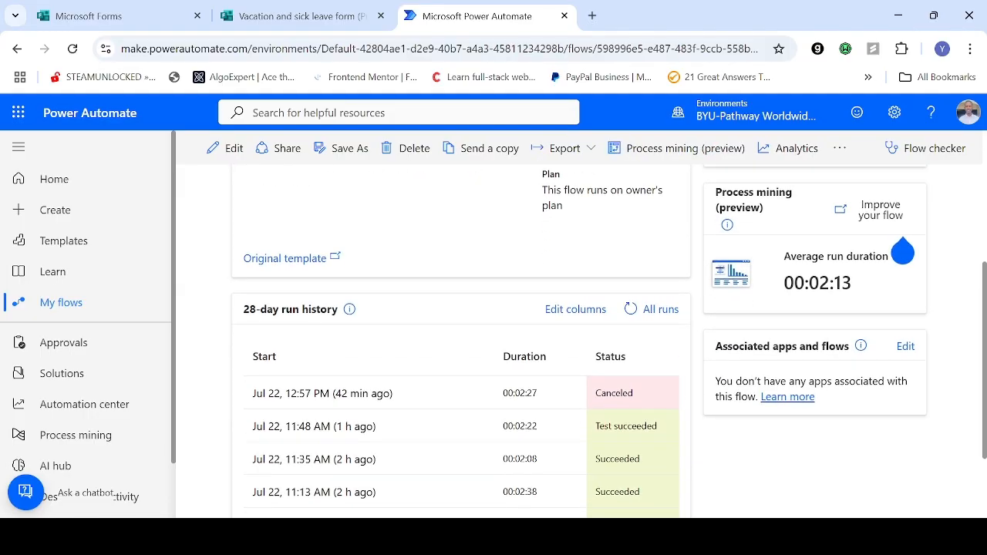
scroll(266, 483, down, 1)
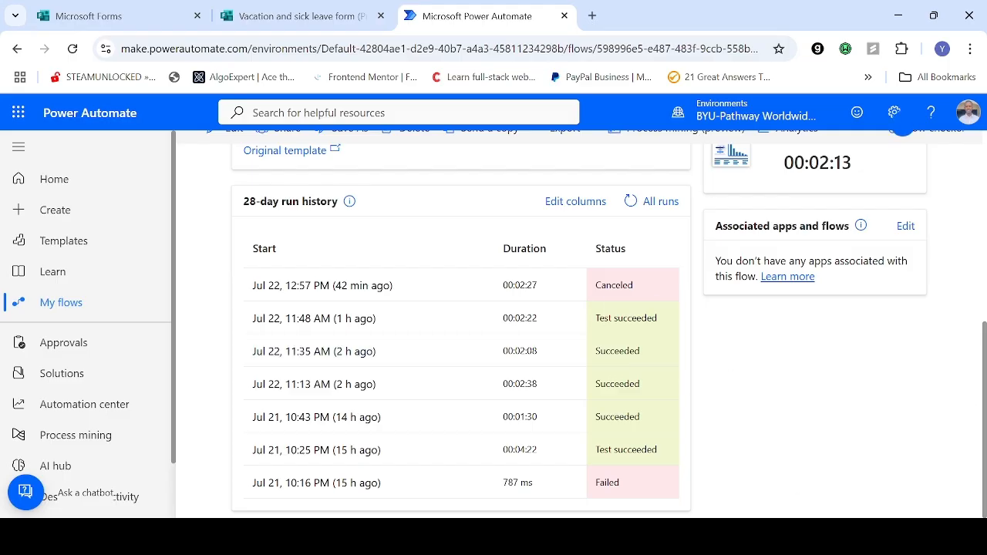
scroll(902, 135, up, 4)
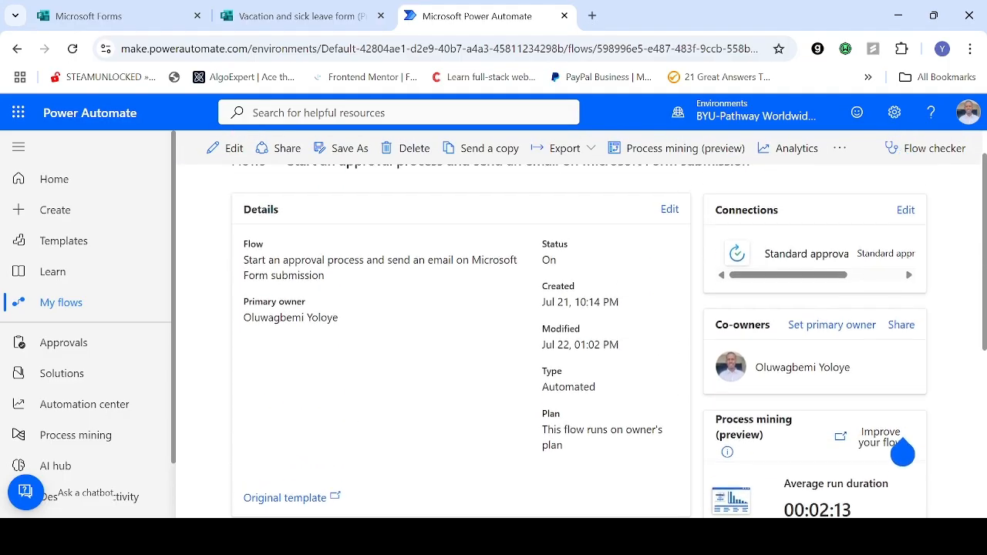
scroll(902, 413, up, 2)
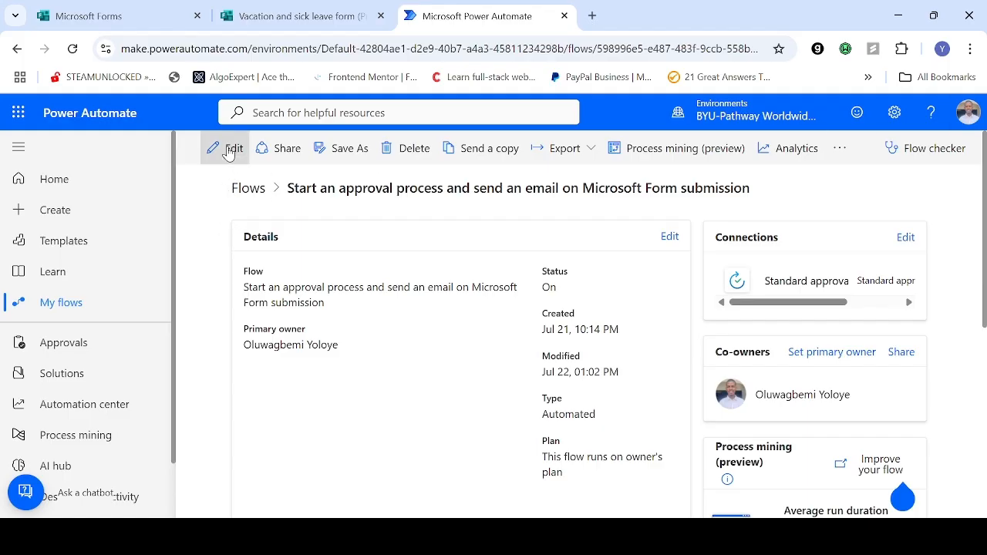
click(228, 151)
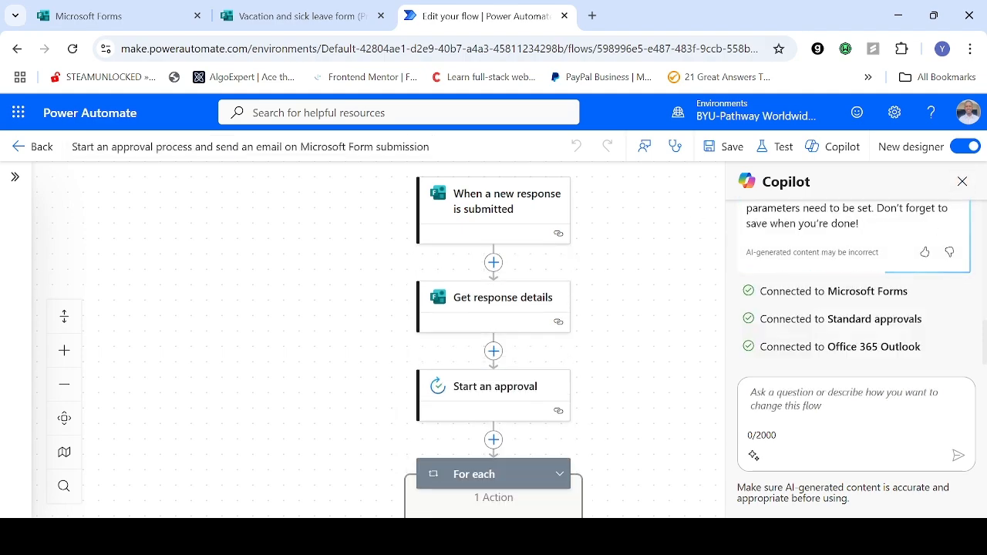
click(963, 181)
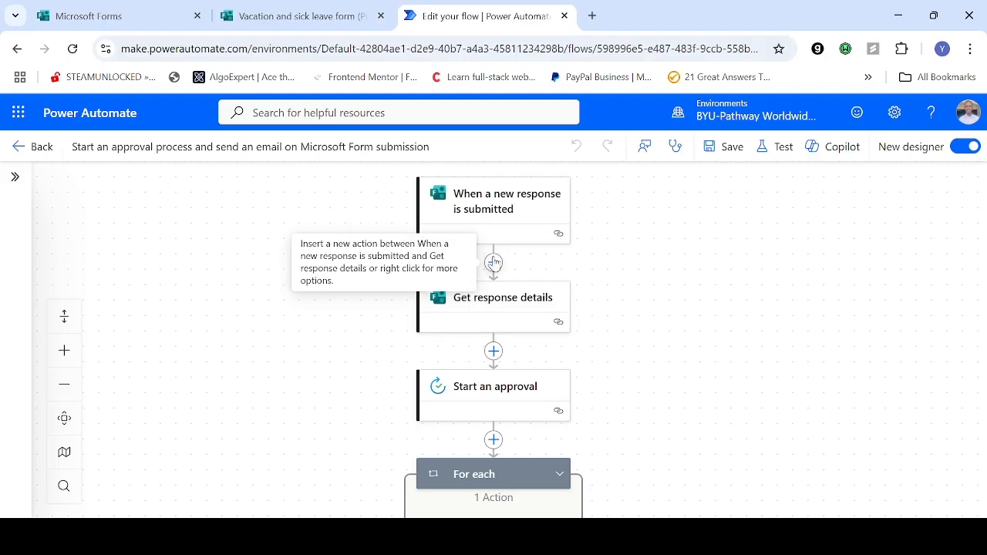
Step: Check the Vacation and sick leave form, and verify that the new response trigger's Form Id points to it
click(283, 11)
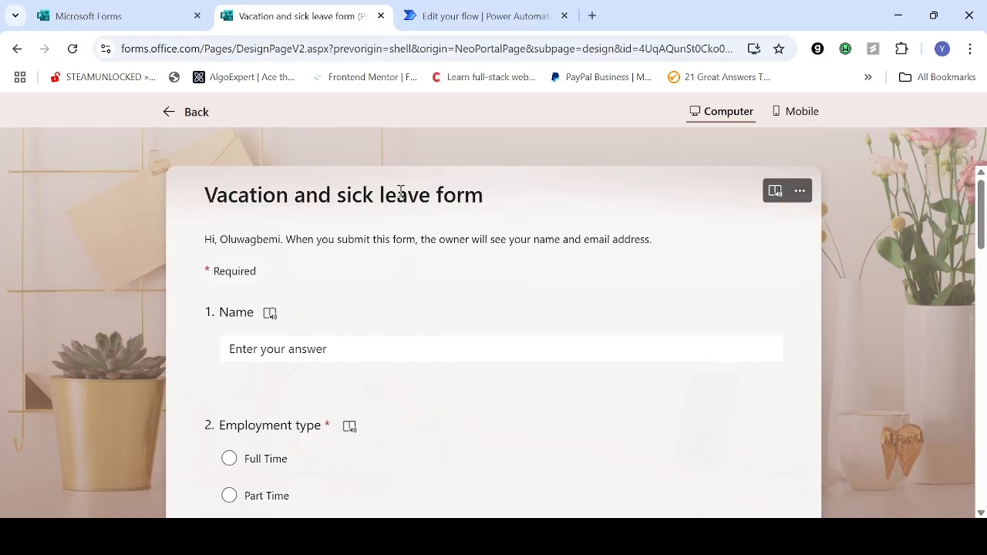
click(511, 13)
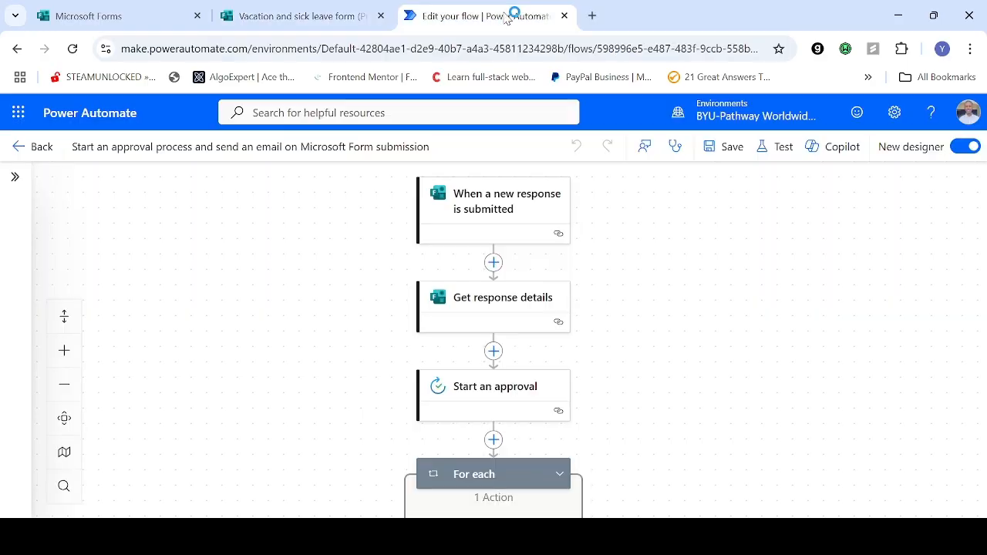
click(512, 206)
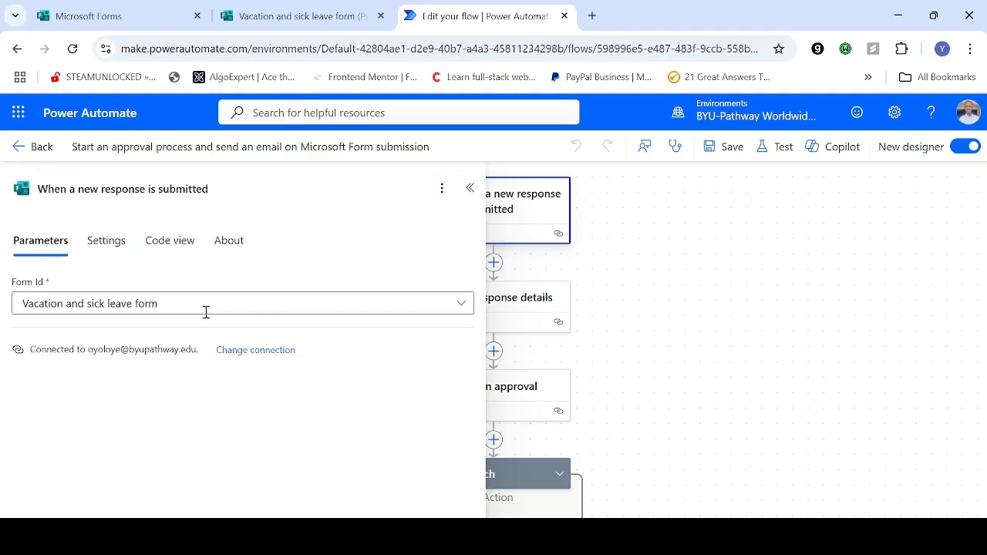
click(464, 308)
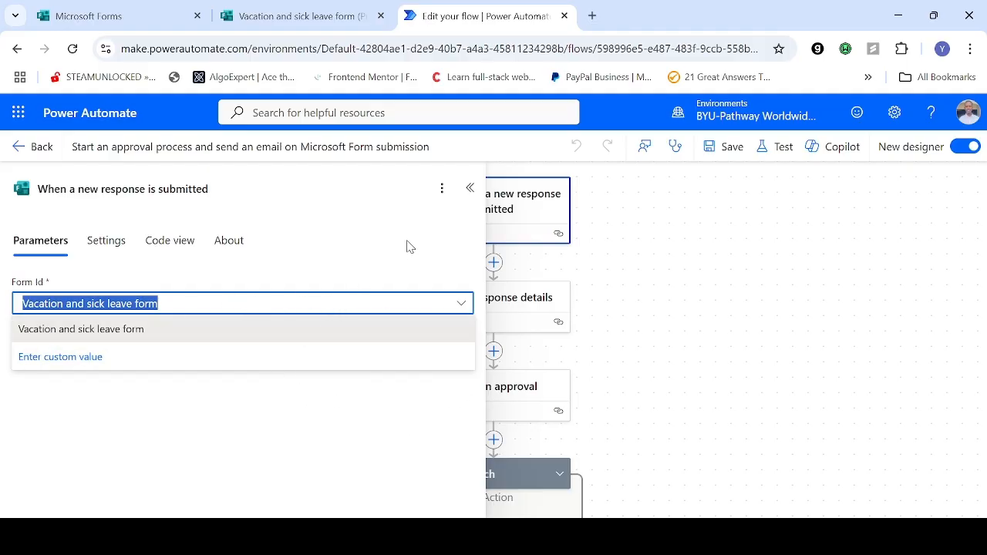
click(419, 429)
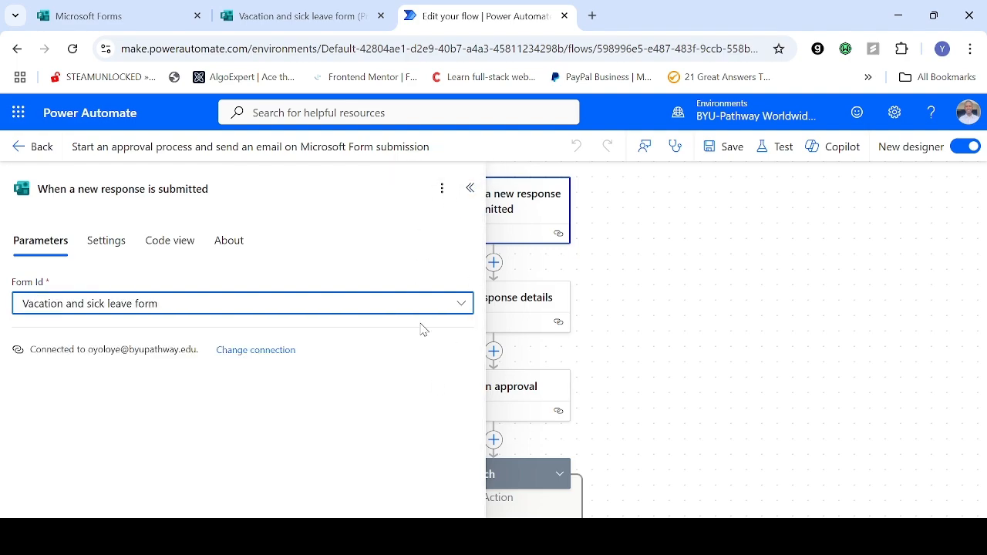
click(469, 188)
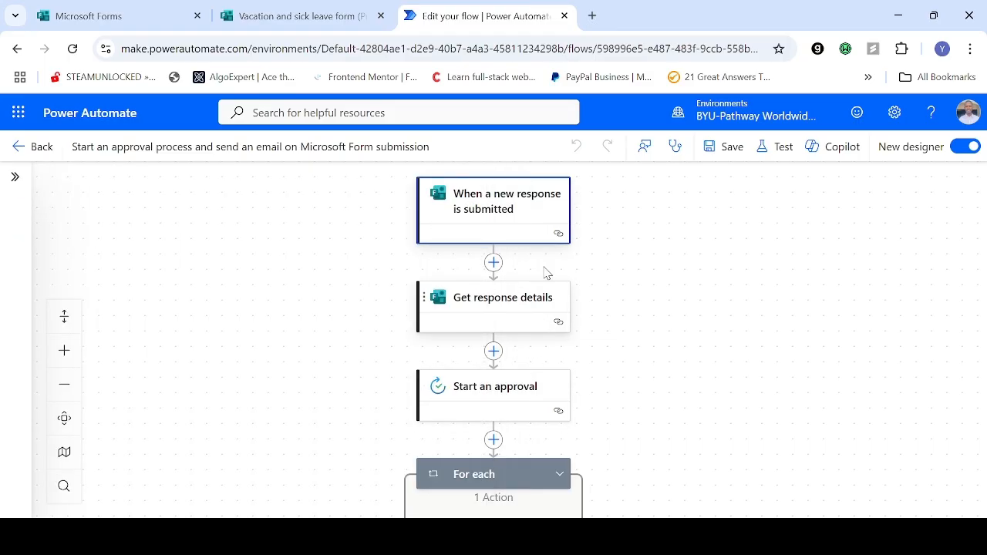
Step: Inspect the Form Id choices and Response Id of the Get response details action
click(531, 304)
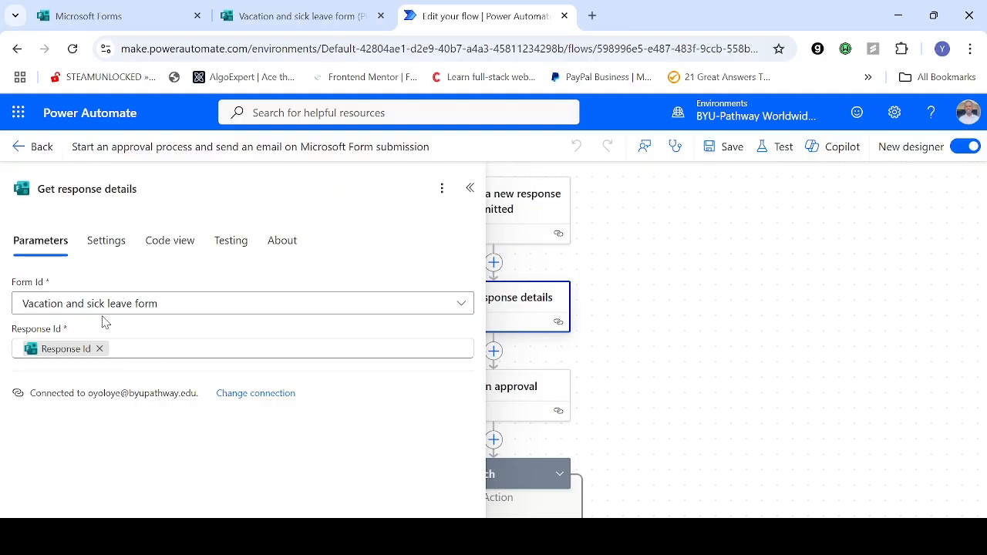
click(461, 303)
click(350, 302)
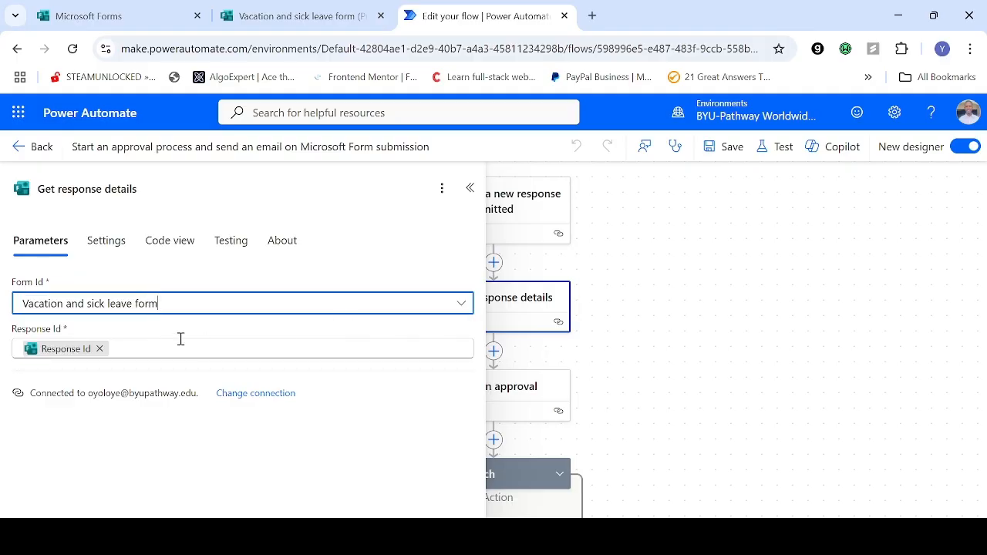
click(462, 304)
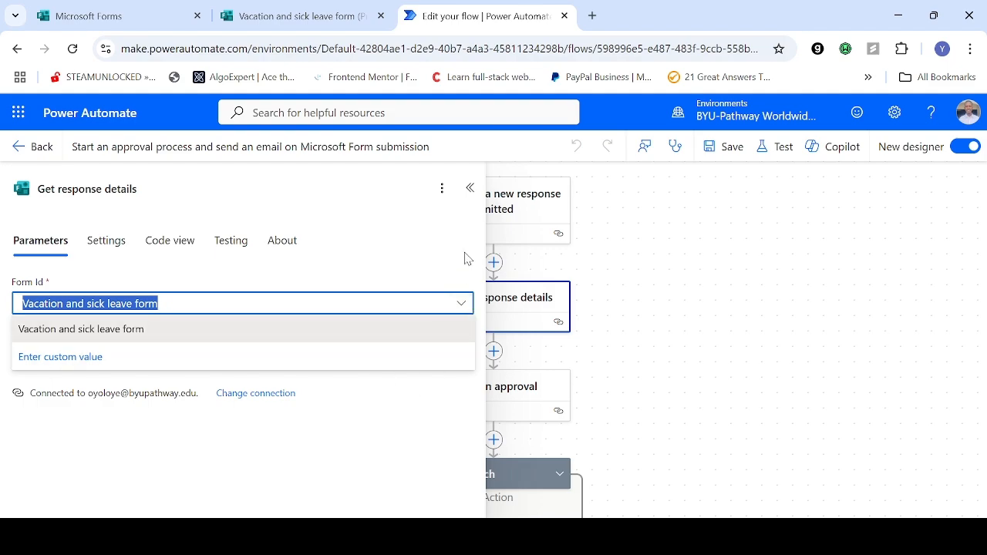
click(461, 306)
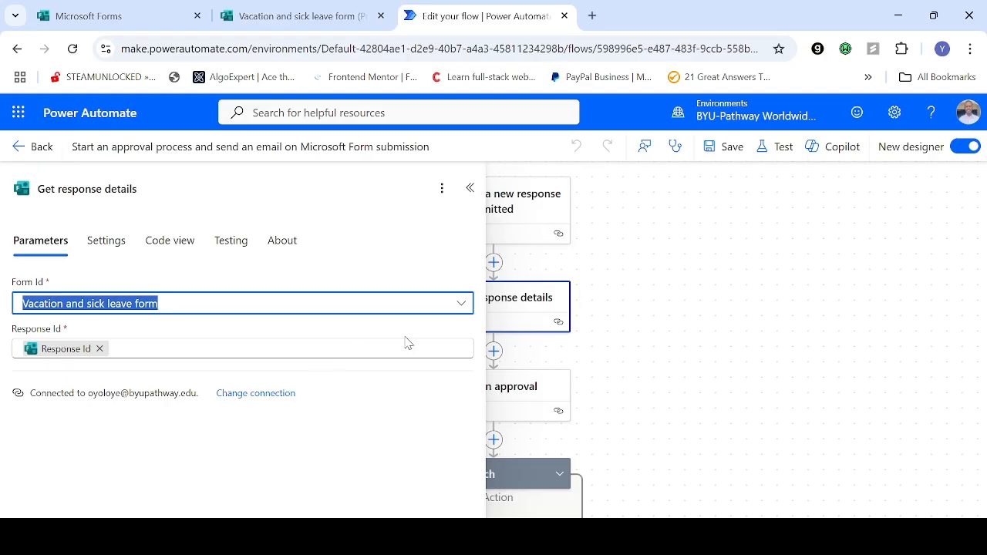
click(473, 191)
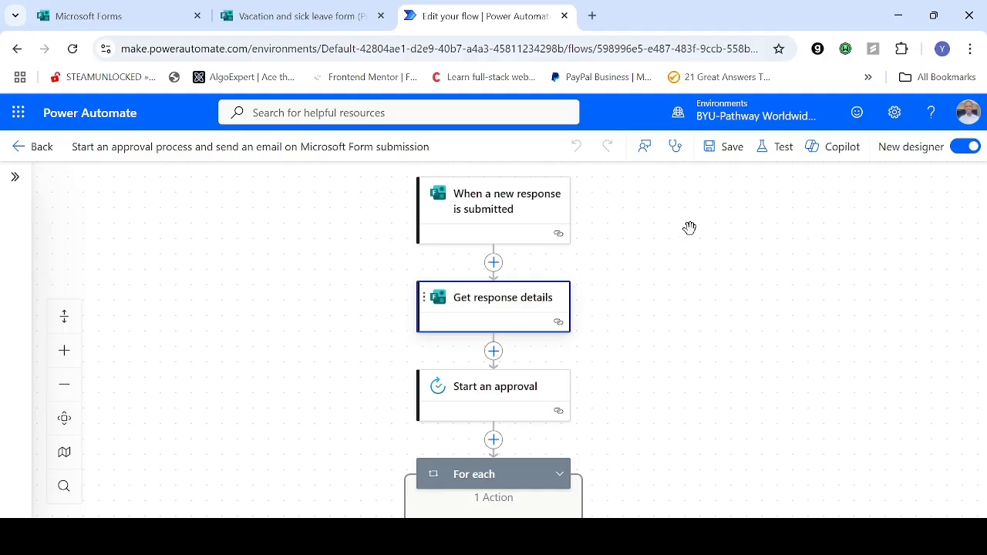
Step: Set the Start an approval action's approval type to Approve/Reject - First to respond, and review the available approval types
drag(690, 199, 686, 165)
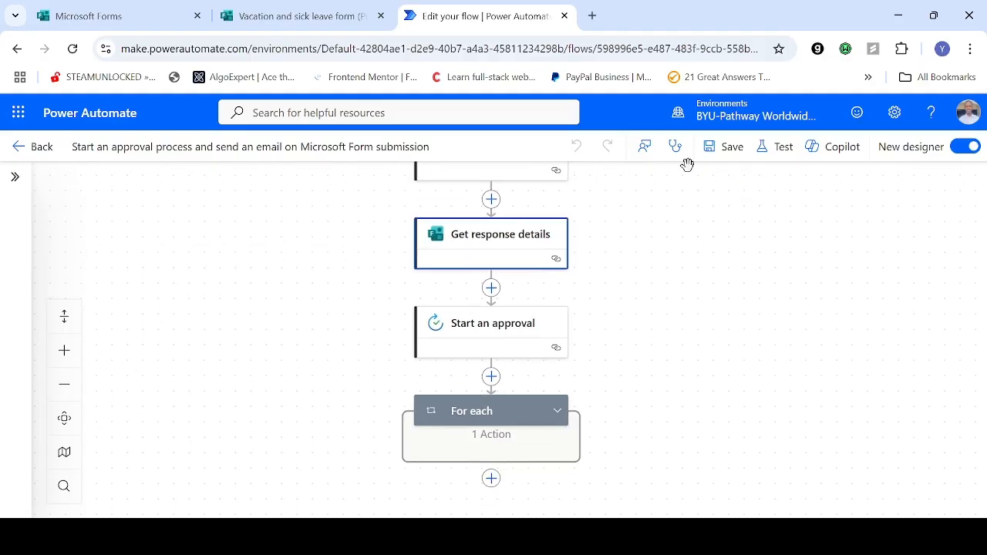
click(533, 329)
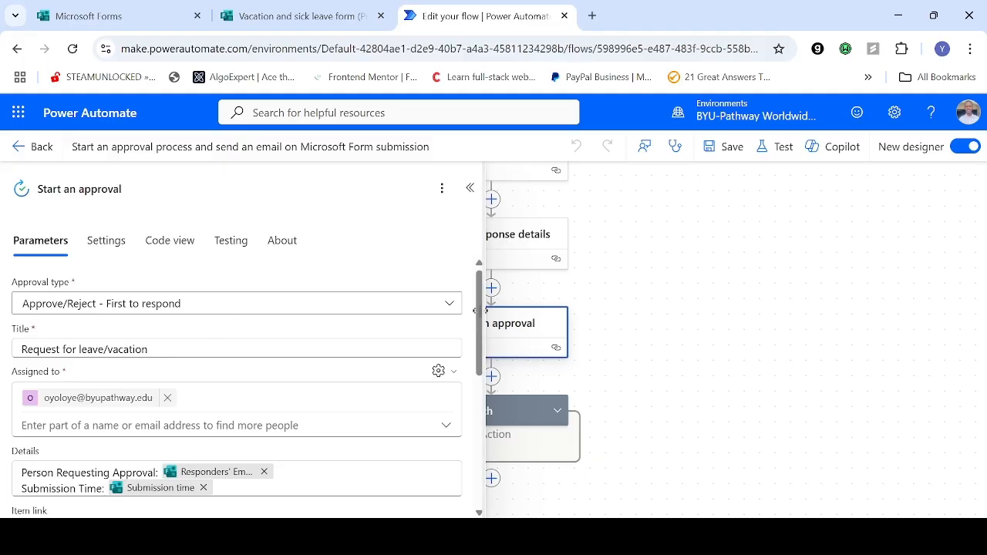
drag(480, 312, 505, 328)
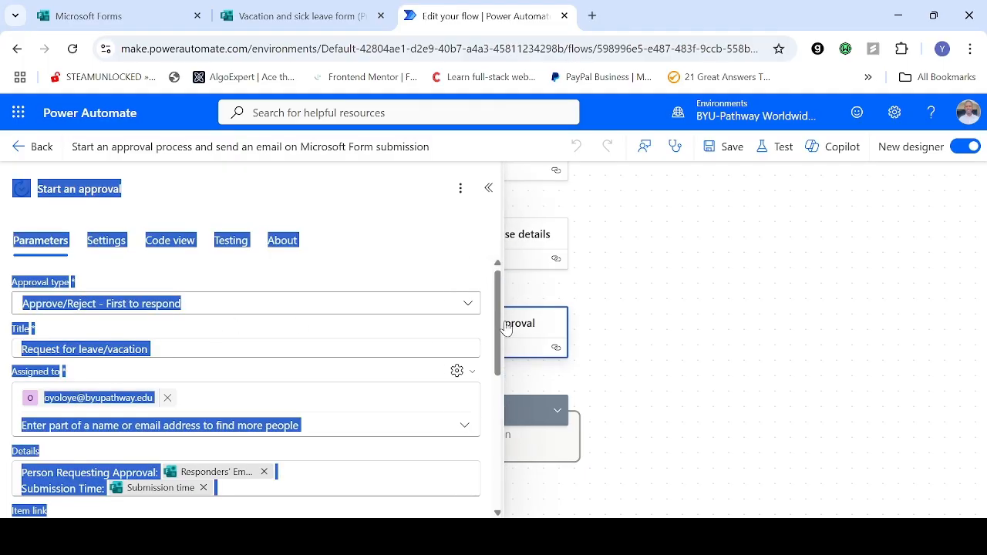
click(435, 218)
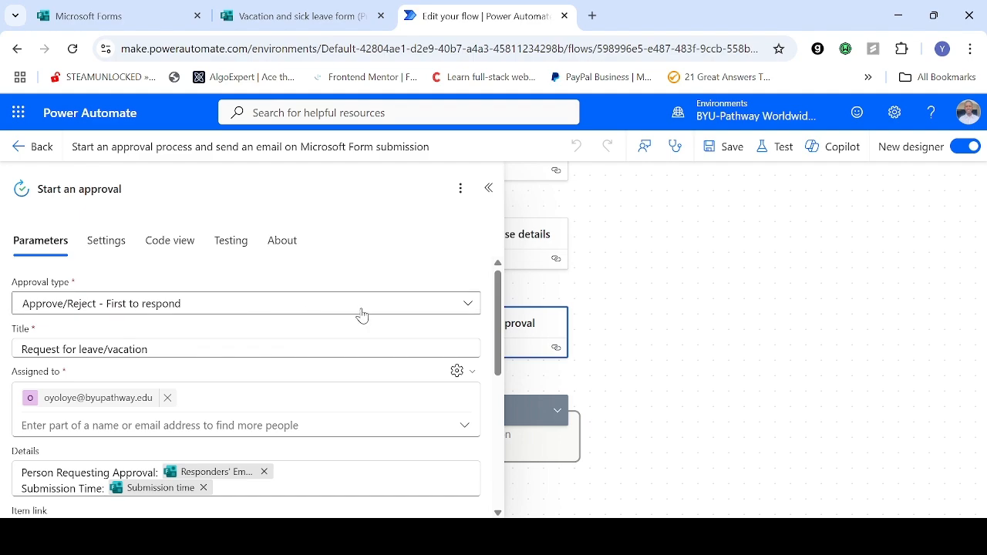
click(467, 304)
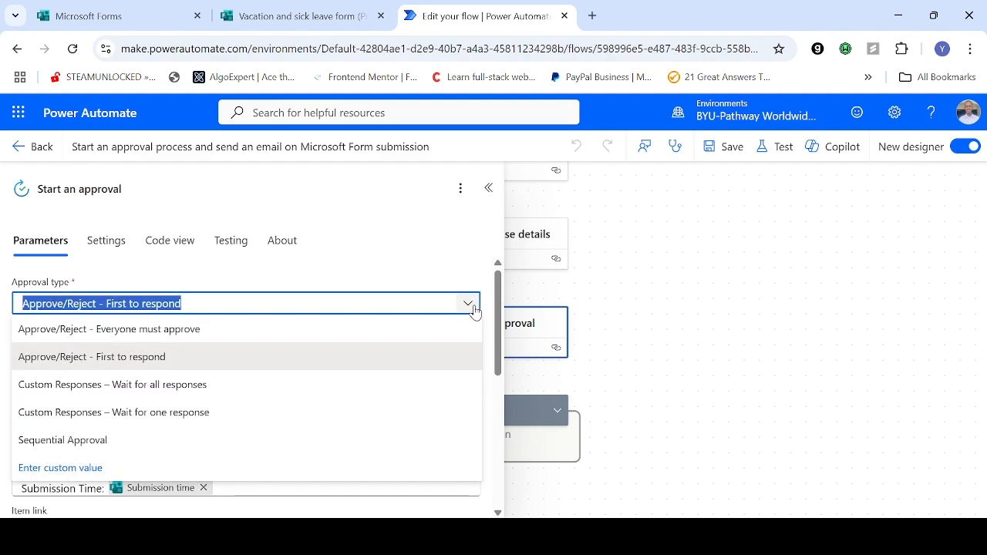
click(448, 359)
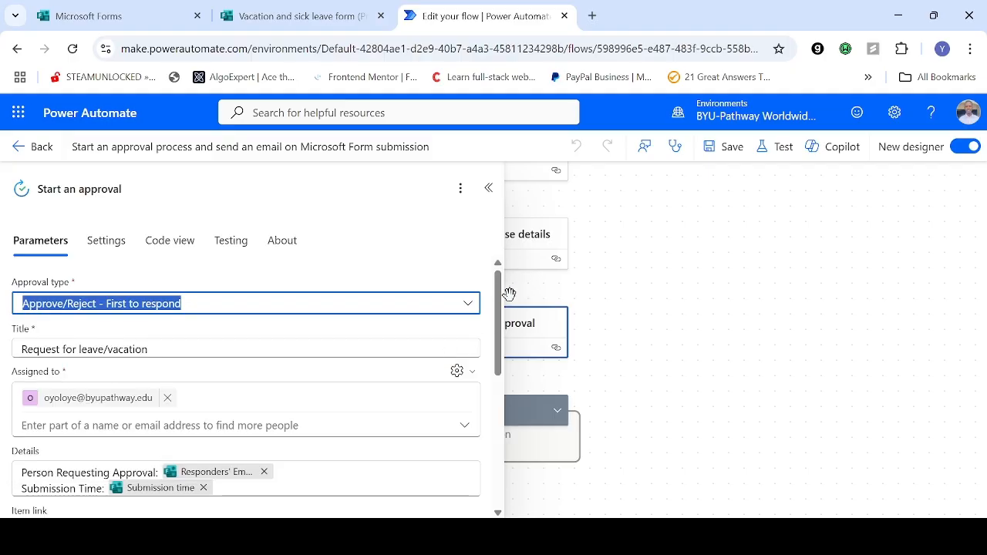
mouse_move(494, 297)
mouse_down()
mouse_move(500, 329)
mouse_move(498, 302)
mouse_up()
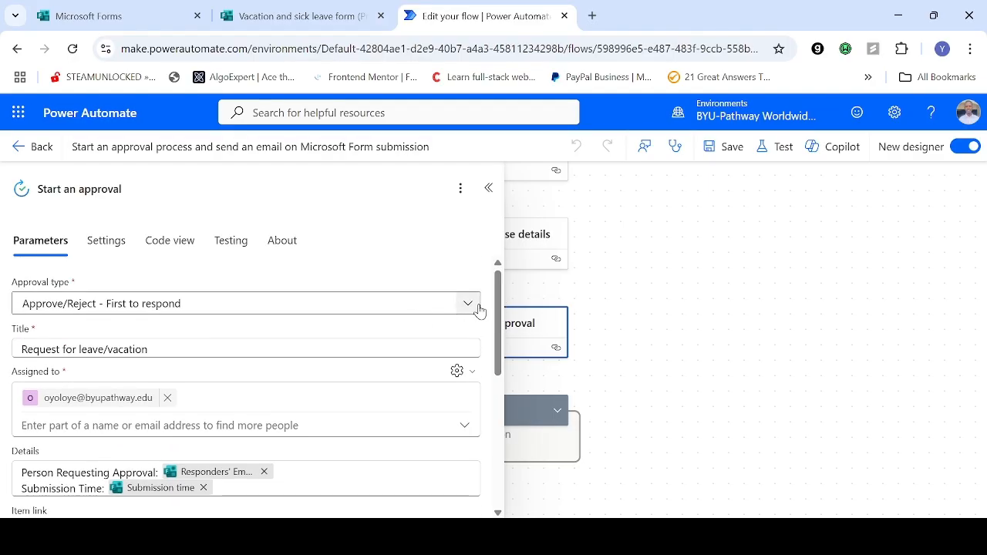
click(478, 308)
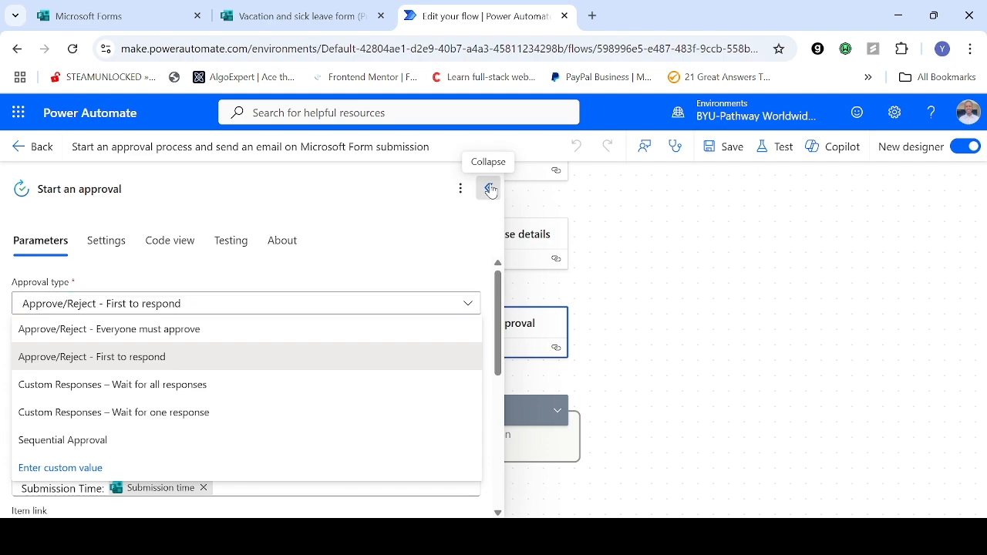
click(491, 191)
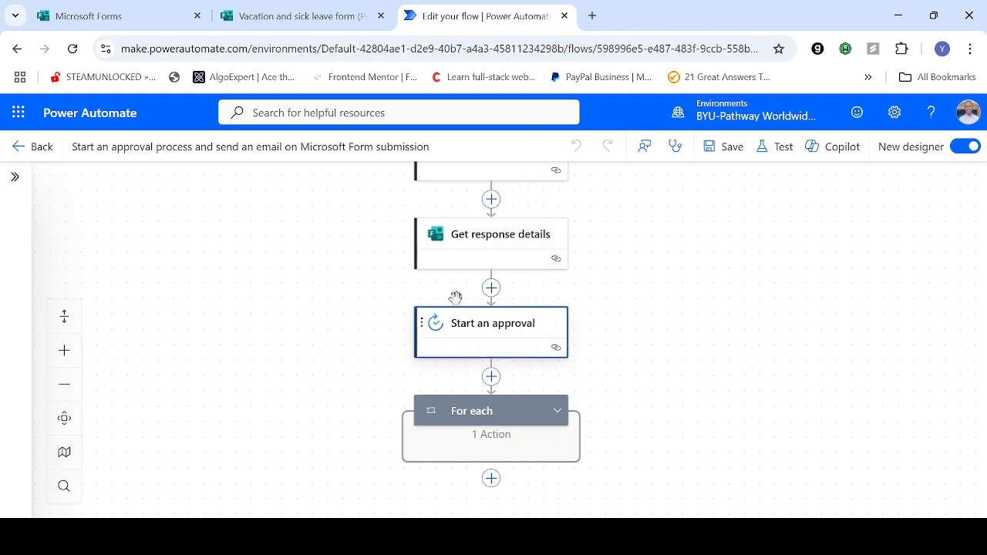
Step: Remove the Responders' Email and Submission time dynamic values from the Details of the Start an approval action
click(517, 337)
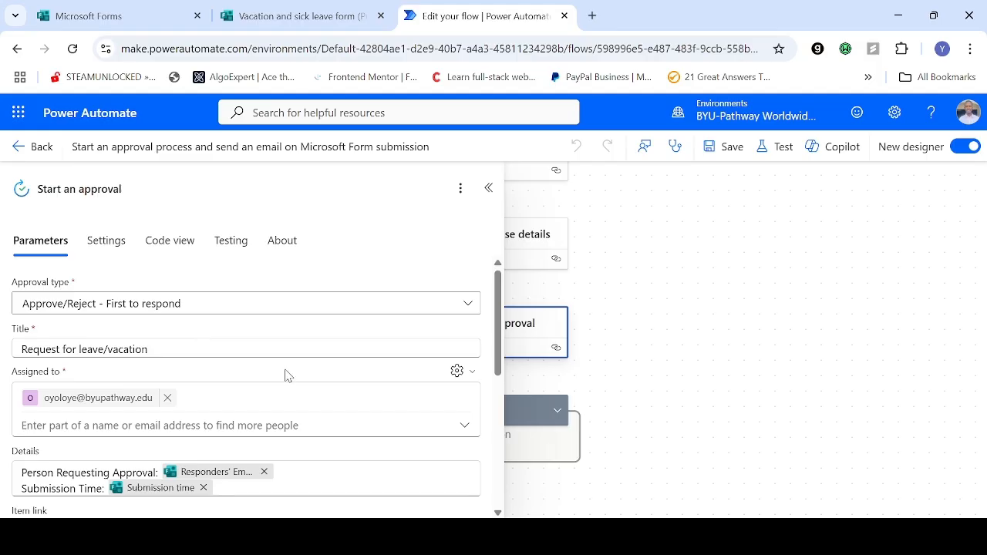
click(223, 350)
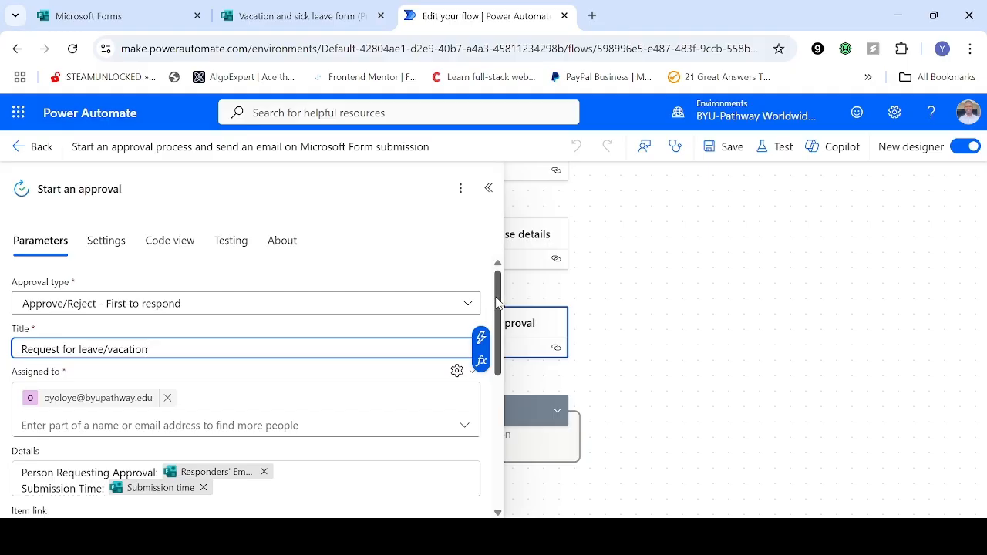
drag(496, 297, 498, 312)
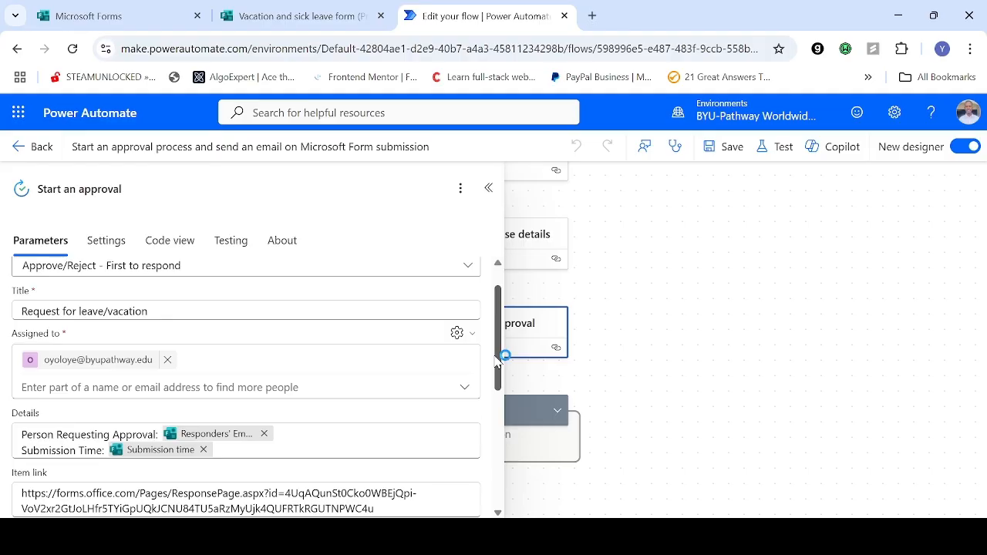
drag(497, 358, 501, 385)
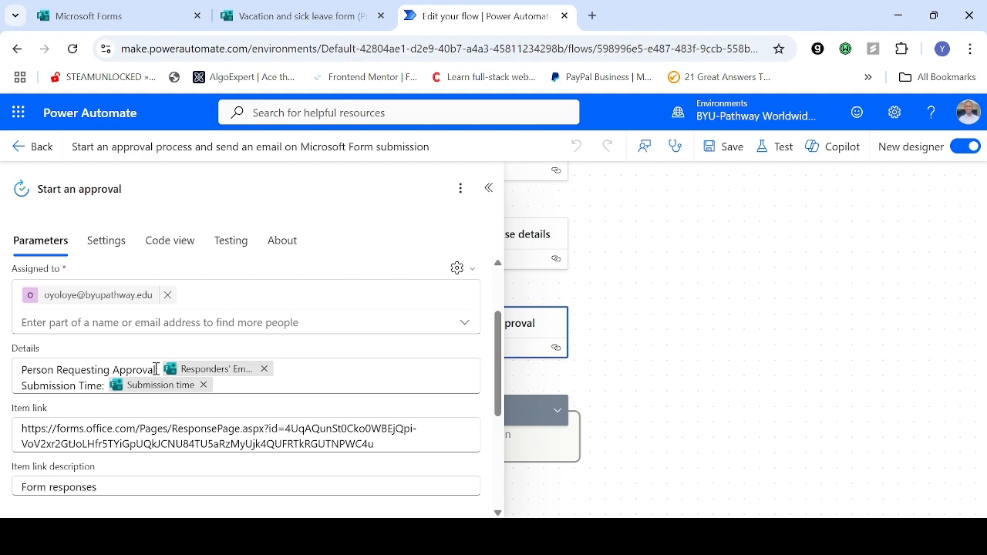
click(264, 369)
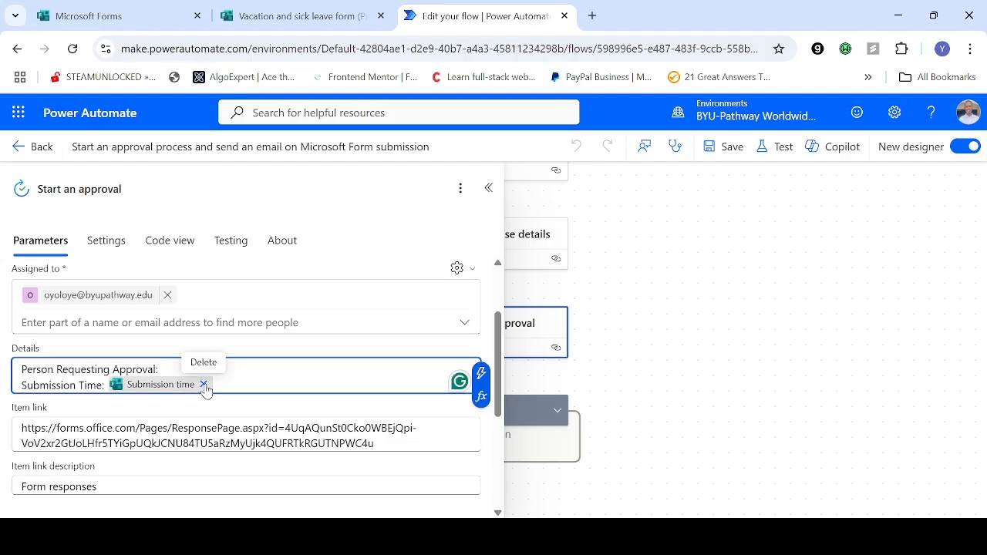
click(204, 384)
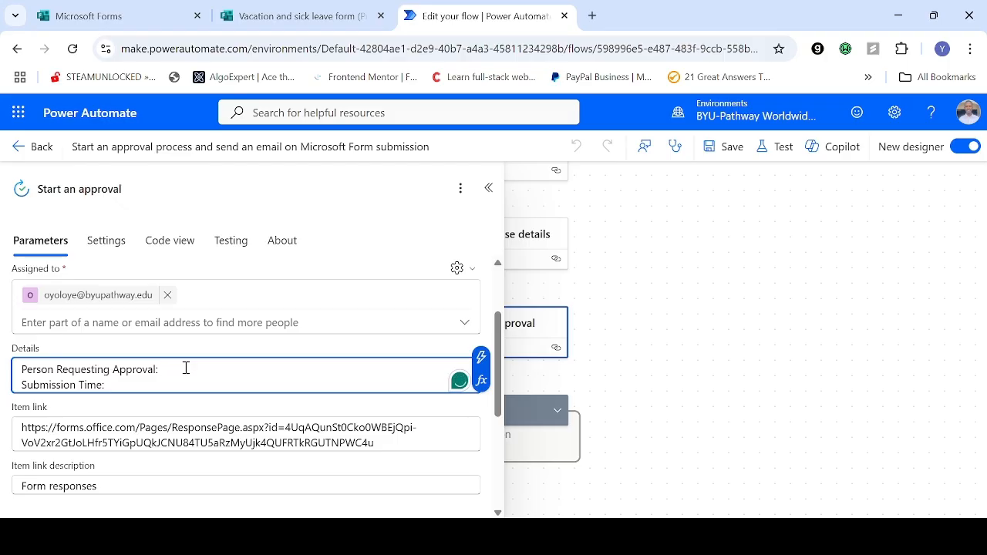
Step: Insert the Responders' Email value from Get response details after "Person Requesting Approval:" in the approval Details
click(186, 367)
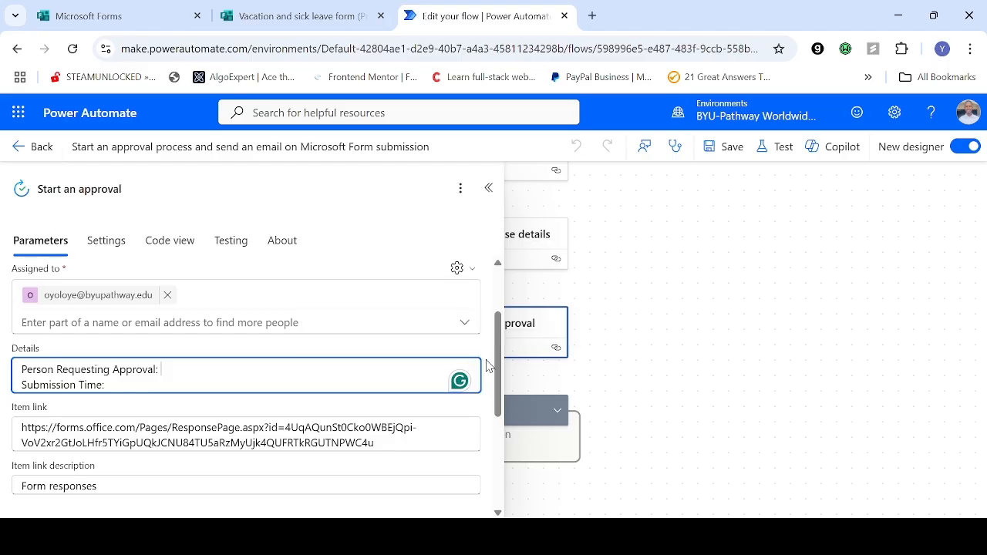
click(488, 367)
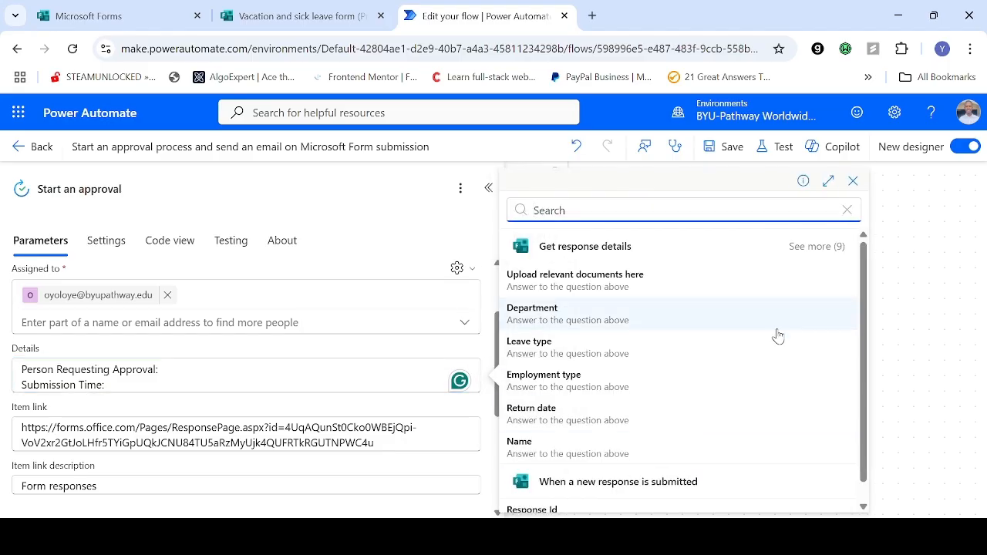
click(828, 247)
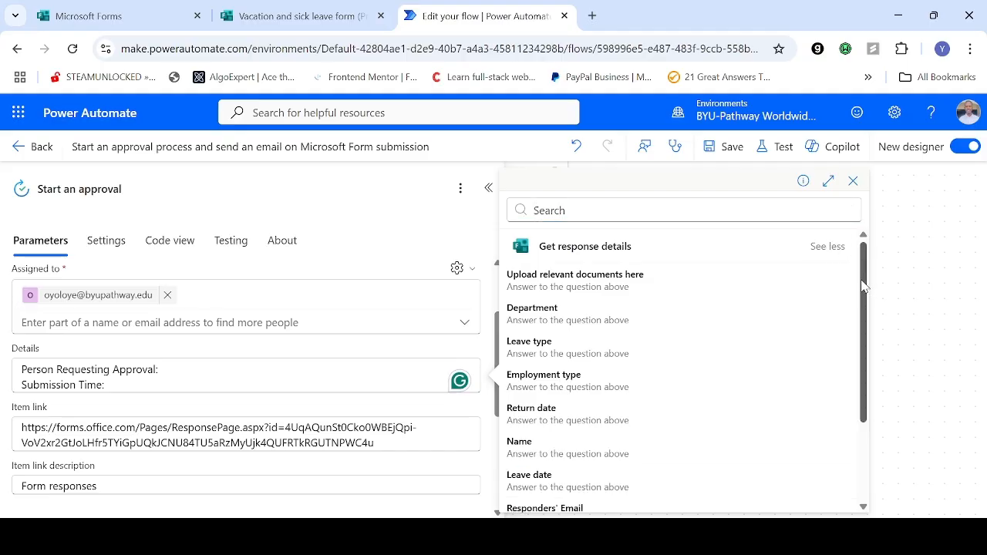
drag(863, 286, 656, 409)
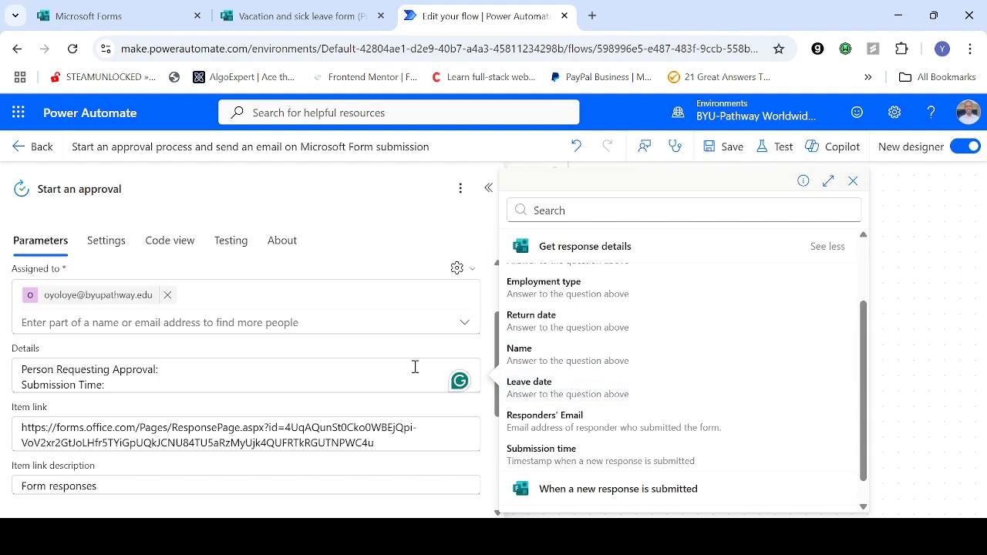
click(641, 429)
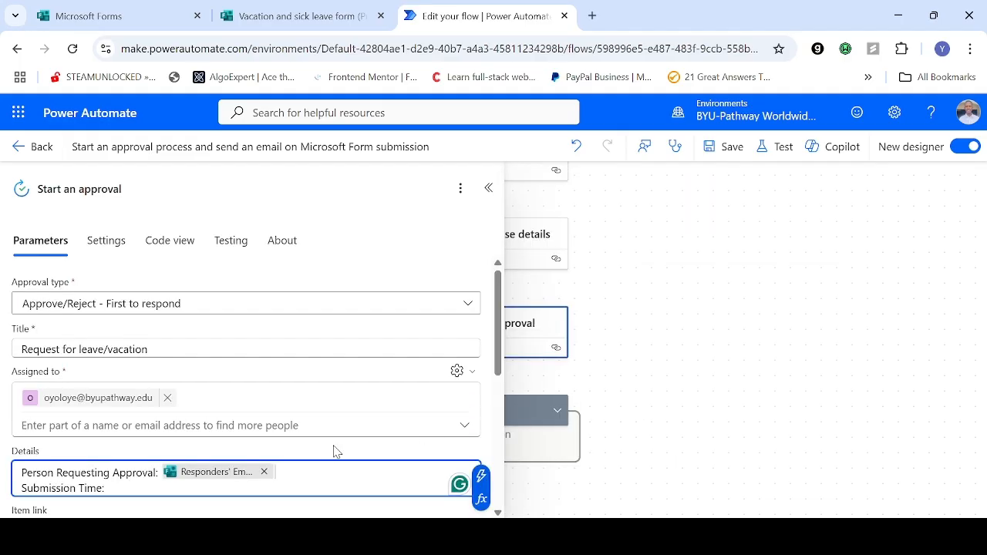
Step: Insert the Submission time value from Get response details after "Submission Time:" in the Details of the Start an approval action
click(498, 346)
scroll(498, 346, down, 3)
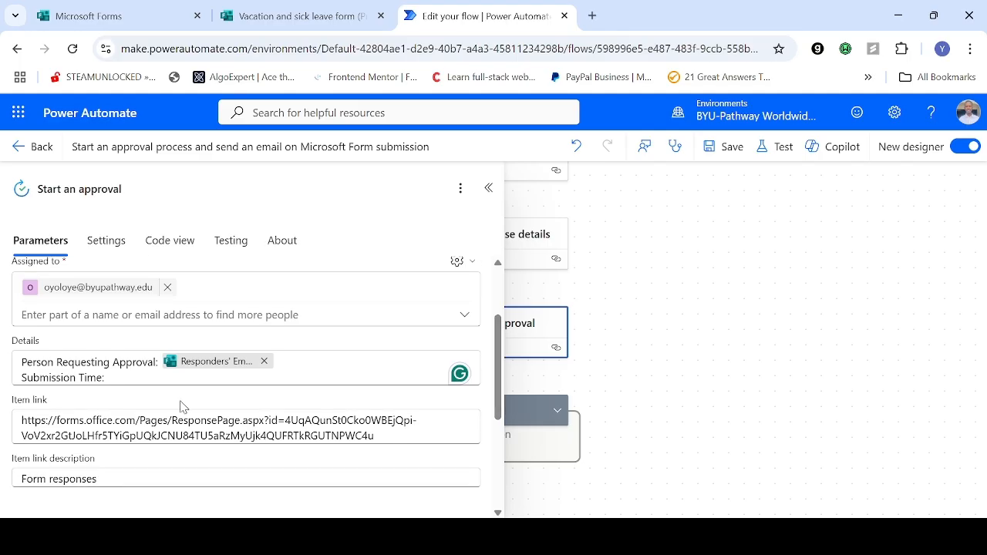
click(118, 378)
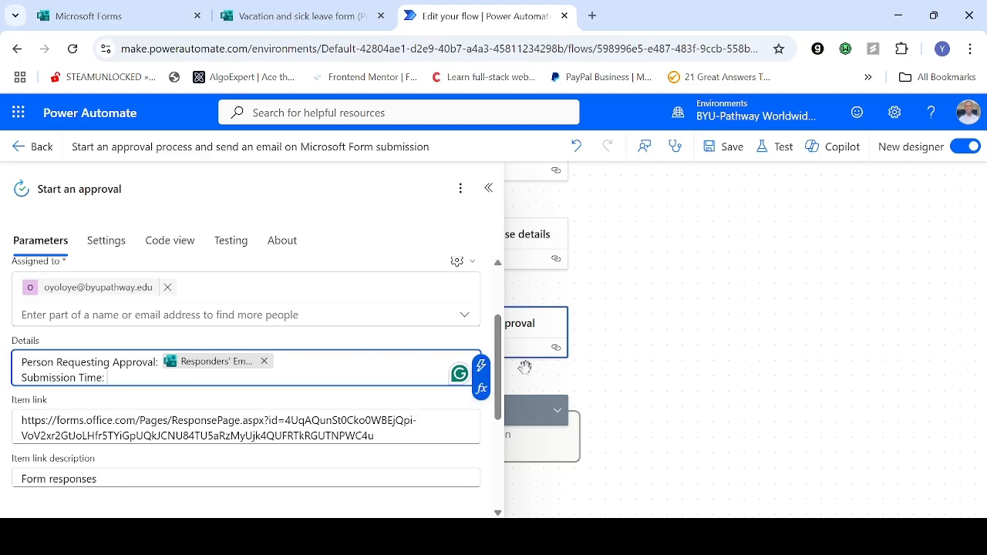
click(481, 367)
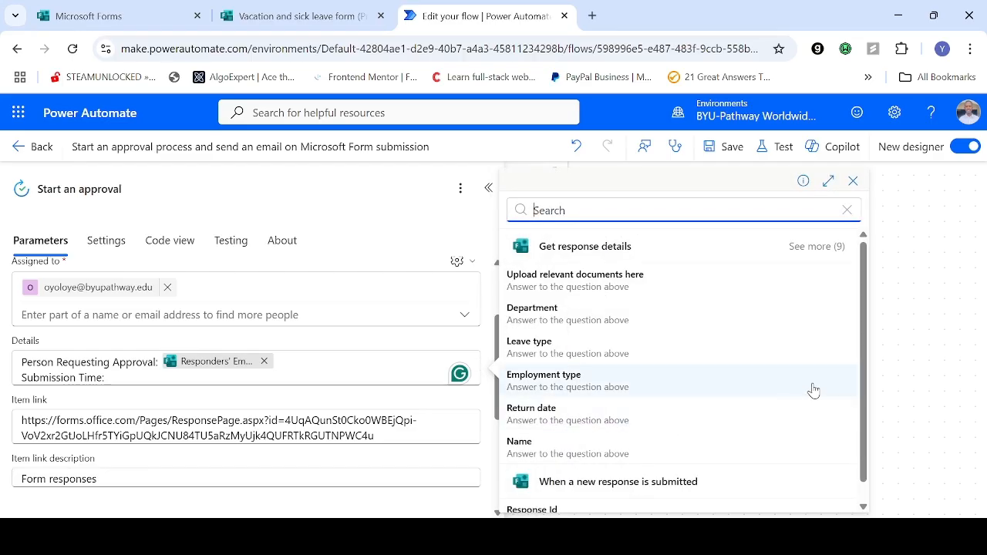
click(816, 246)
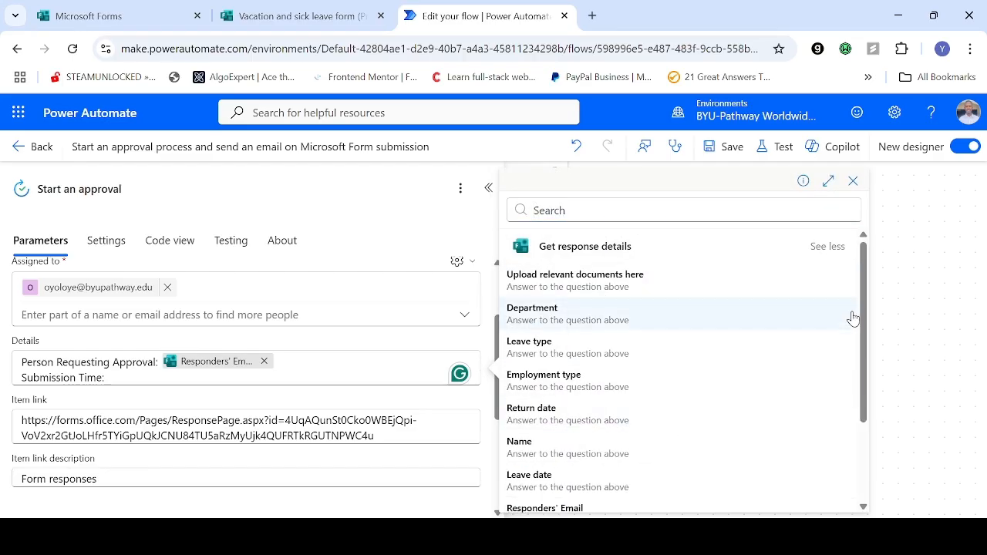
drag(861, 311, 864, 394)
click(587, 424)
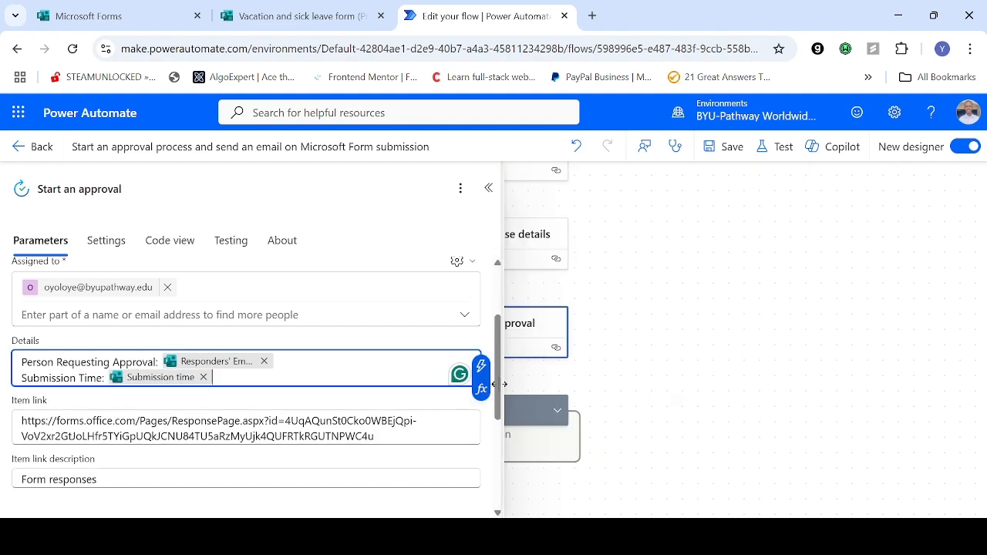
Step: Examine the approval's Item link and look at the Vacation and sick leave form preview it refers to
mouse_move(497, 377)
mouse_down()
mouse_move(501, 414)
mouse_move(501, 392)
mouse_up()
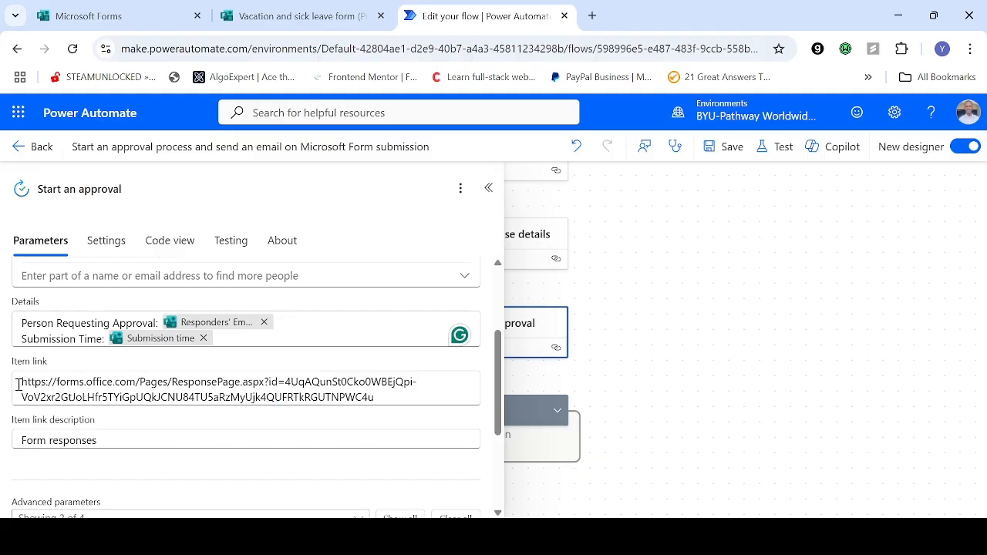
click(266, 11)
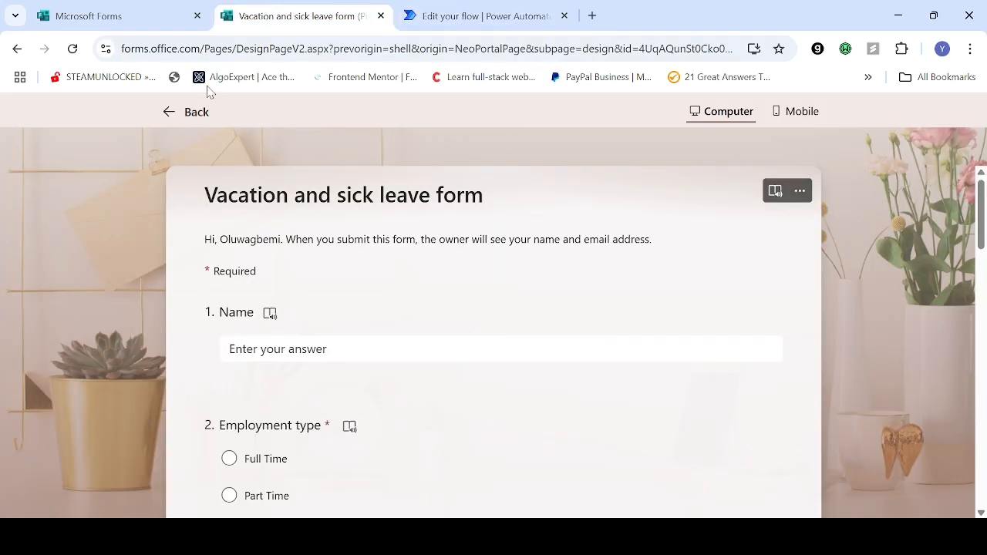
click(435, 14)
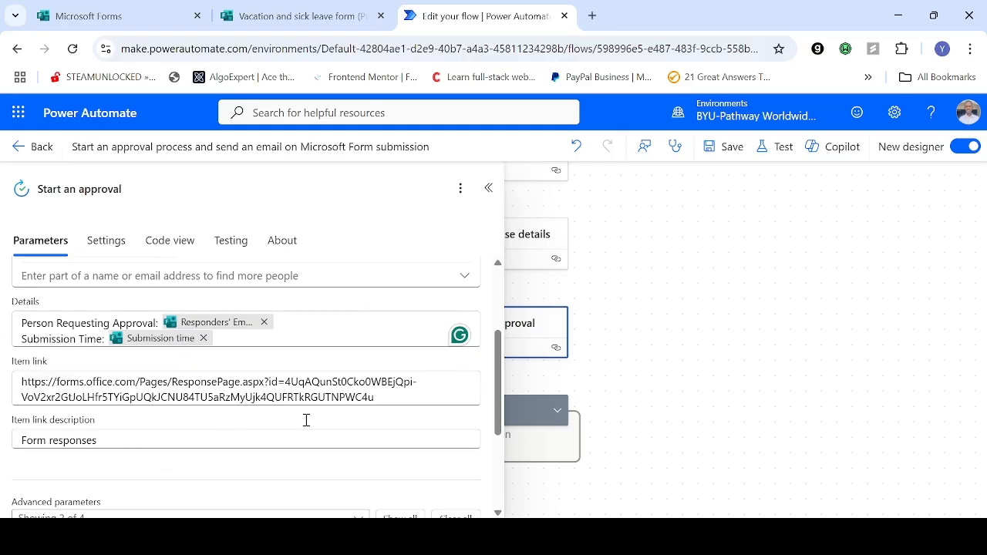
Step: Examine the advanced parameters of the Start an approval action and the additional ones on offer, and collapse its settings
drag(498, 384, 497, 465)
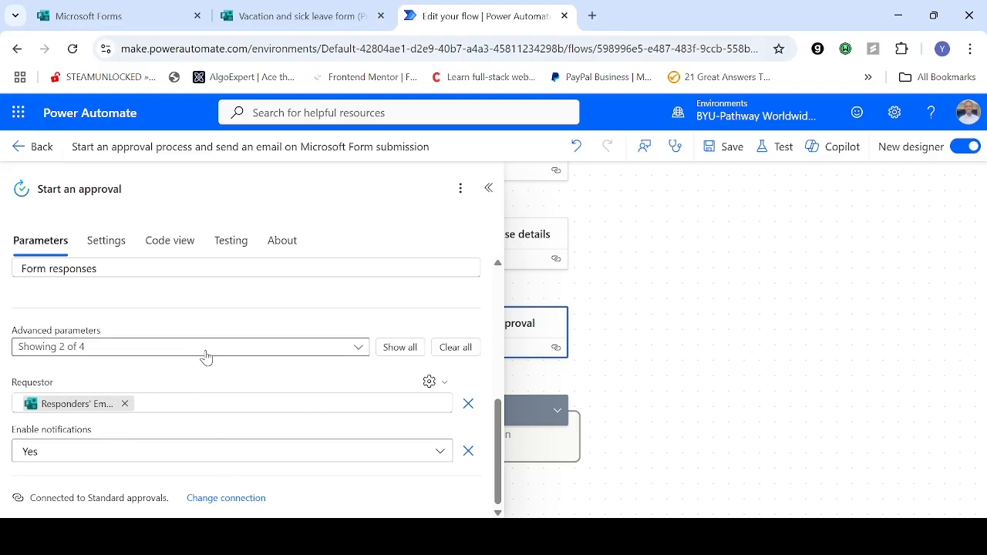
click(359, 348)
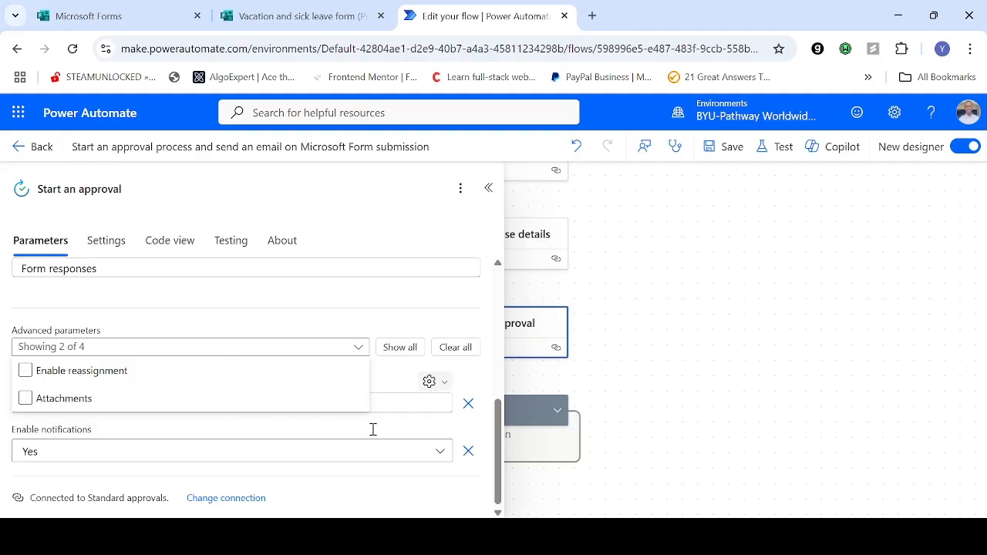
click(358, 349)
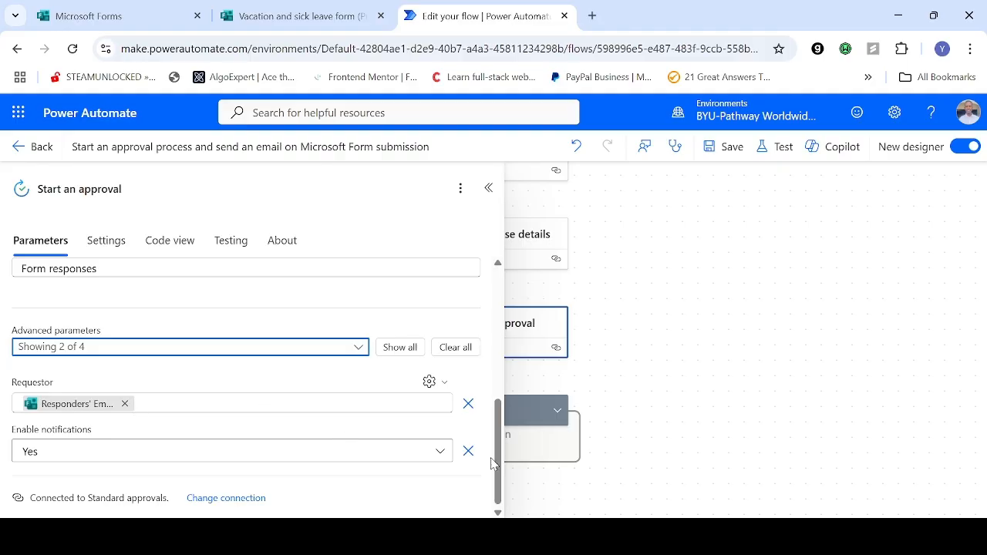
mouse_move(496, 458)
mouse_down()
mouse_move(498, 443)
mouse_move(501, 459)
mouse_up()
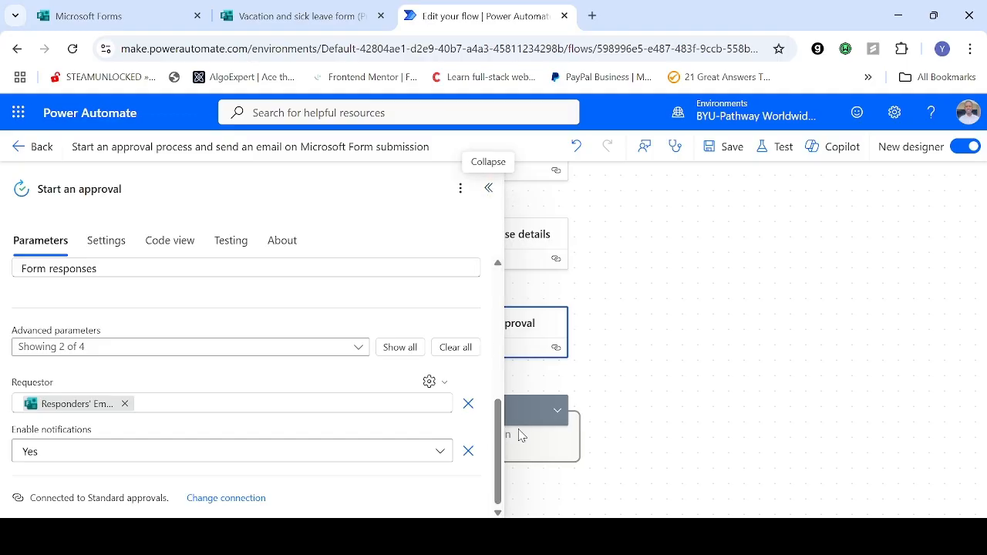
click(489, 190)
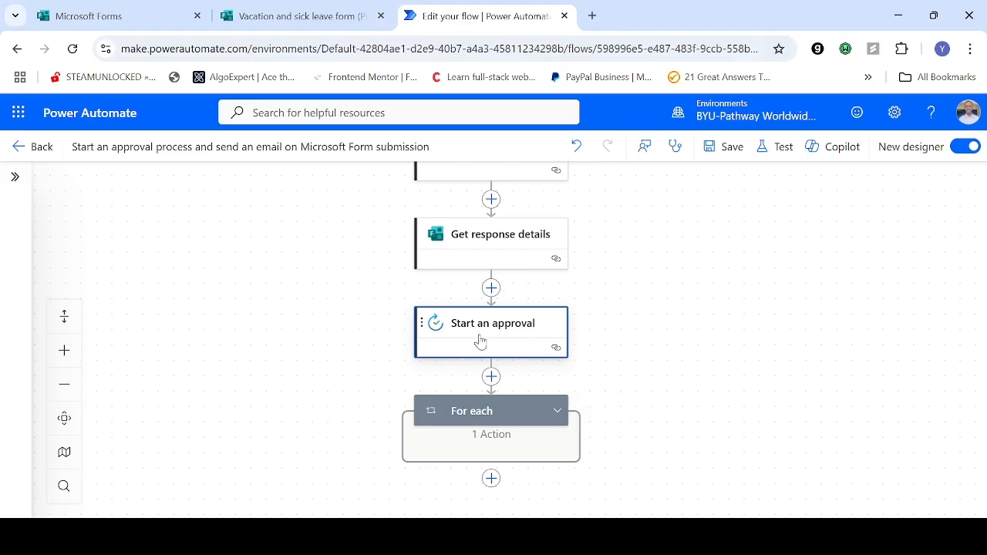
Step: Expand the For each, Condition and For each 1 blocks and open the Send an email for approval action in the True branch
click(560, 413)
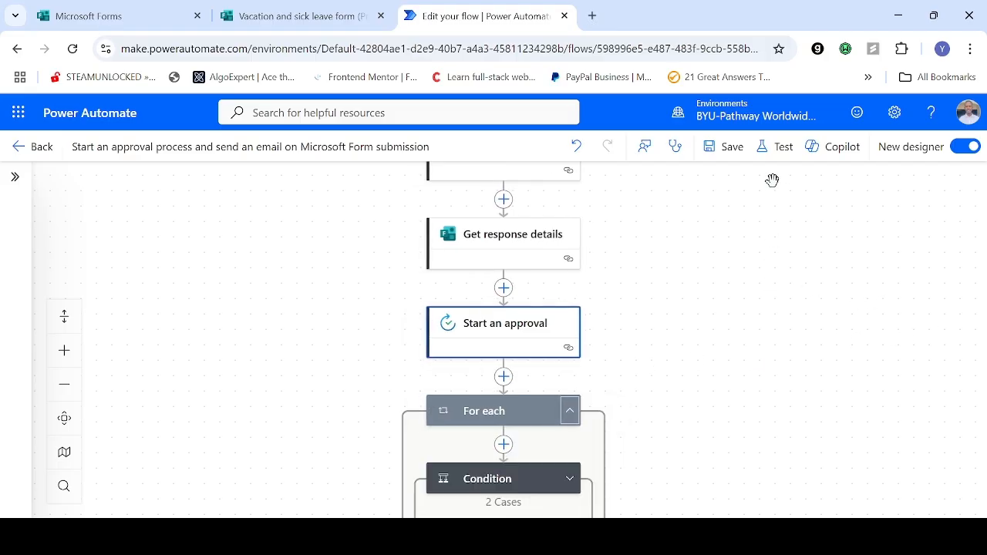
drag(692, 348, 600, 288)
click(600, 289)
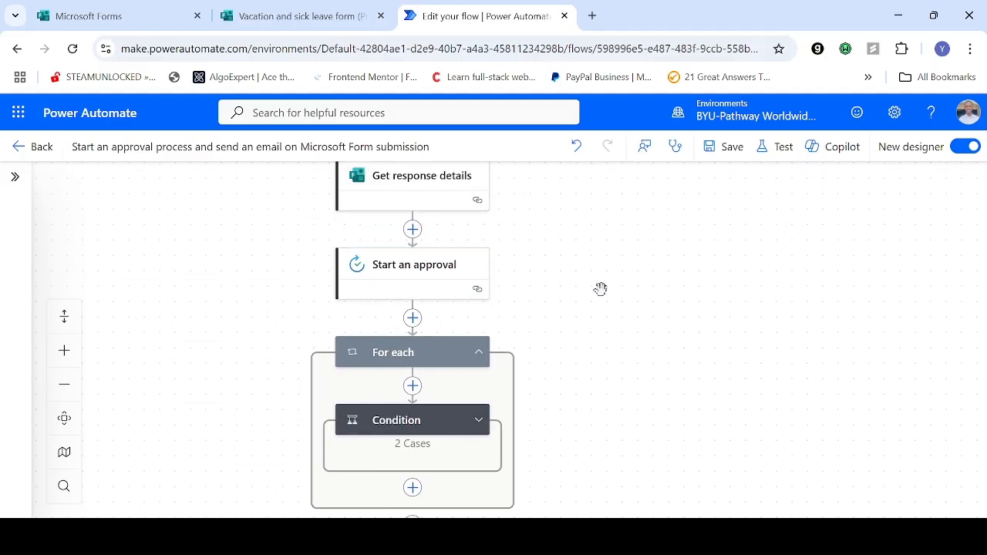
click(477, 421)
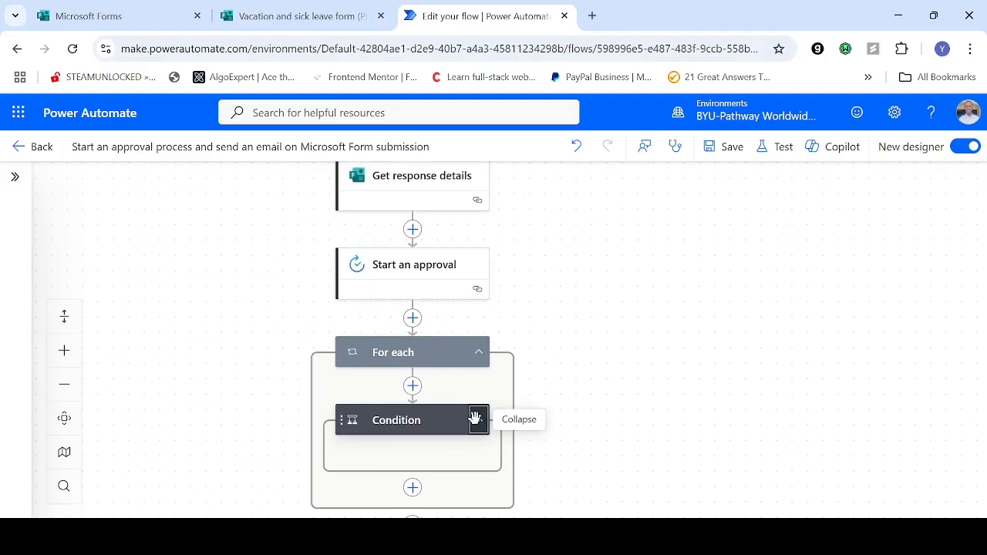
scroll(666, 288, down, 4)
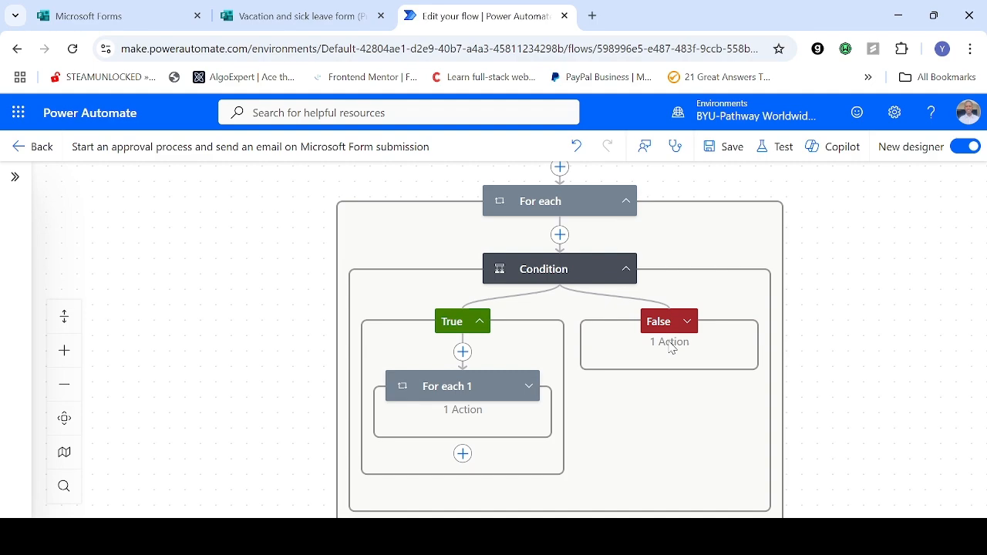
click(528, 386)
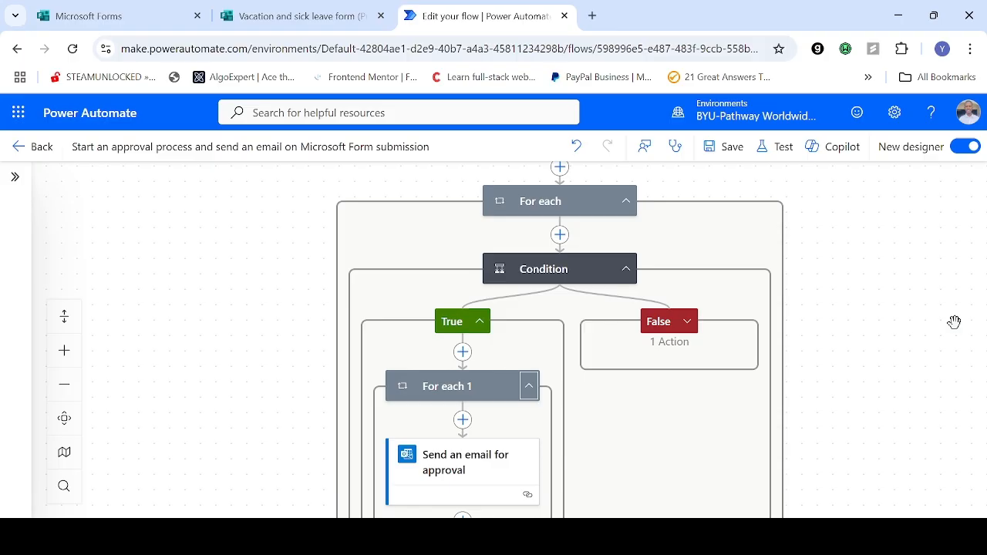
scroll(878, 383, down, 3)
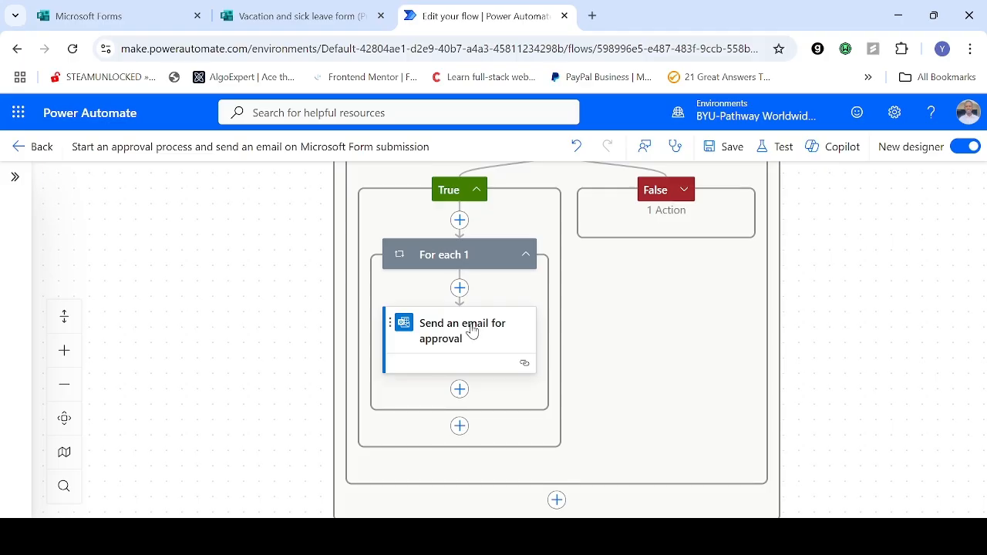
click(474, 331)
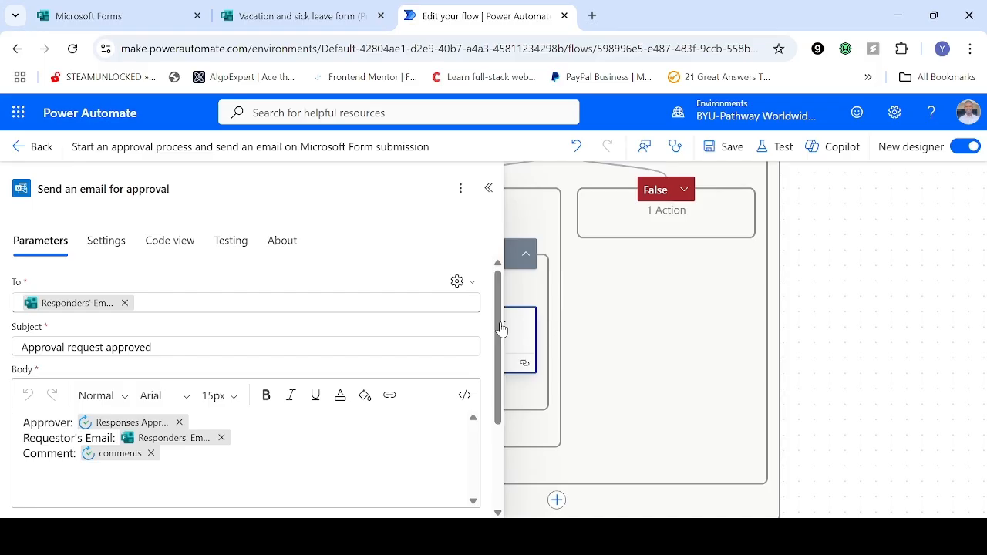
Step: Replace the To recipient of Send an email for approval with Responders' Email from Get response details, and review the subject and body
mouse_move(23, 308)
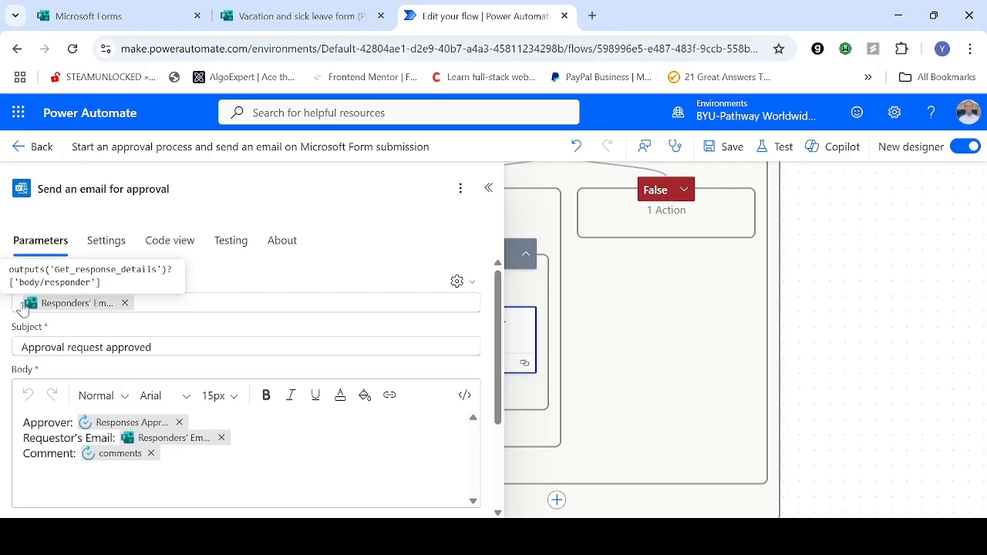
click(126, 303)
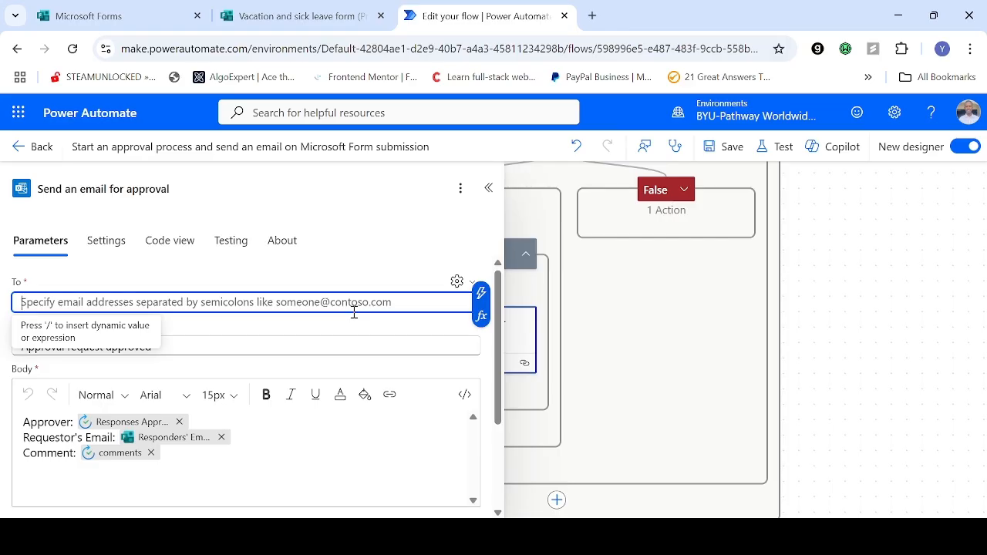
click(480, 293)
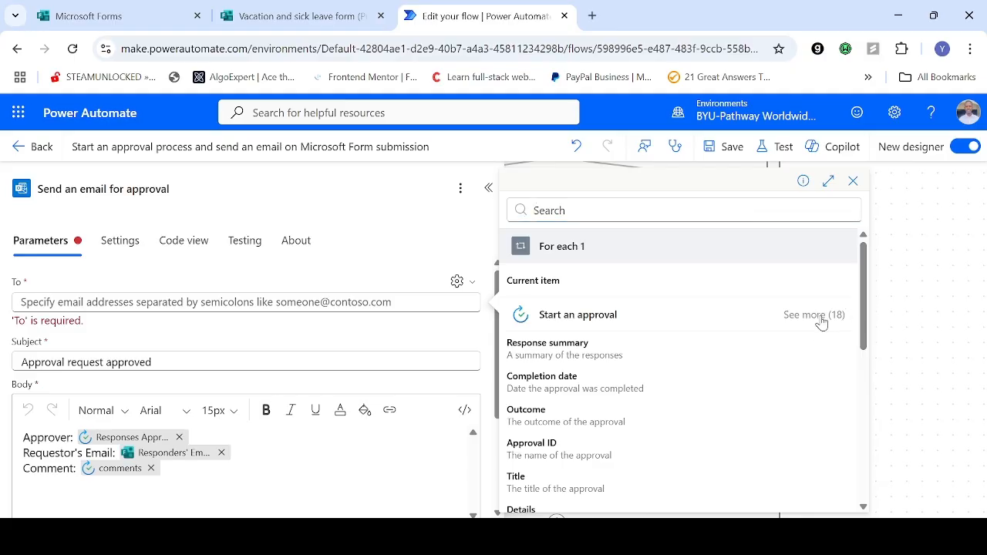
click(819, 317)
drag(867, 281, 874, 433)
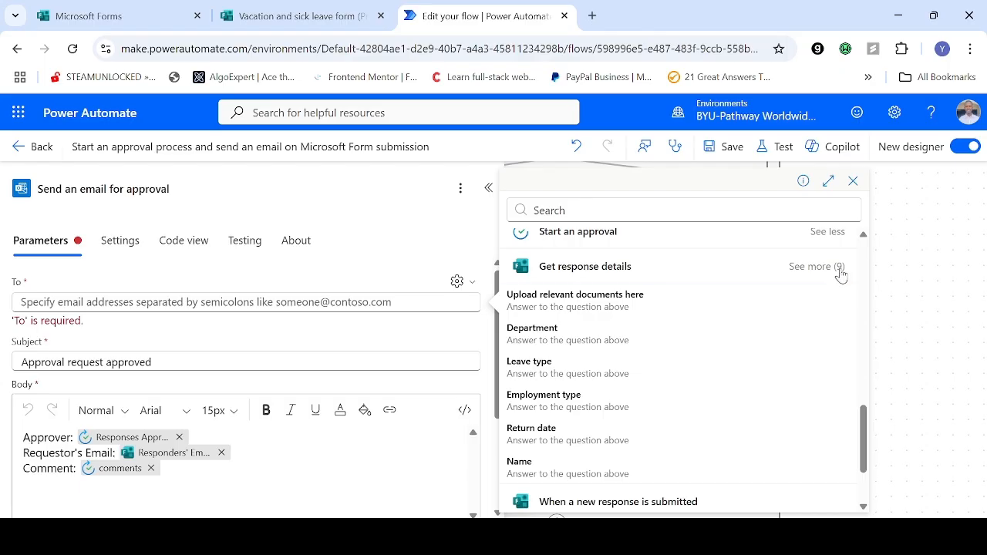
click(837, 268)
drag(863, 409, 865, 450)
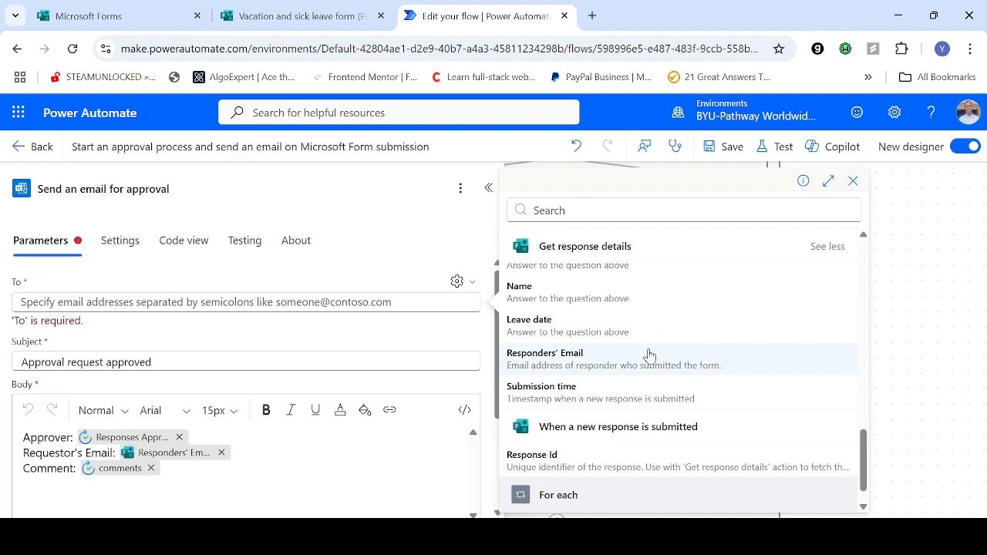
click(578, 358)
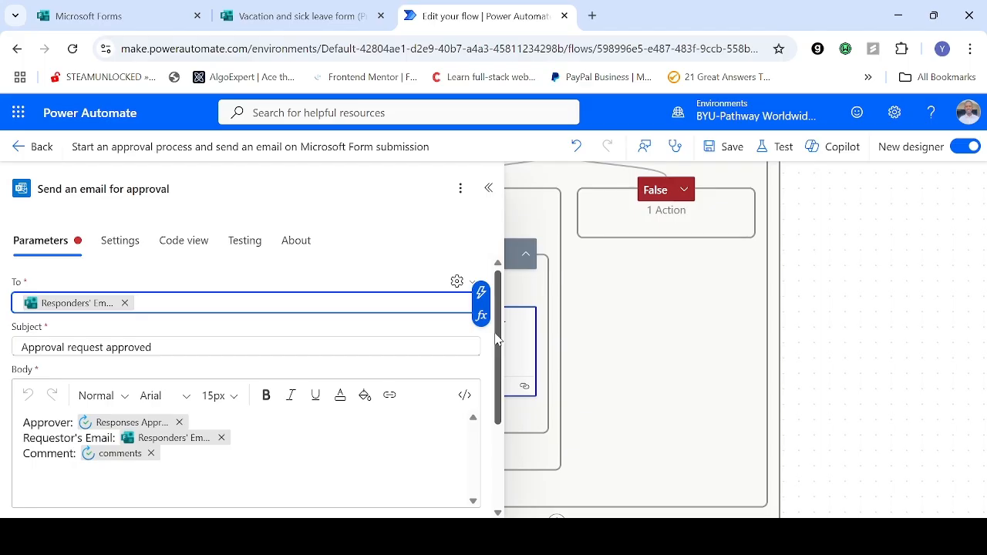
scroll(497, 339, down, 1)
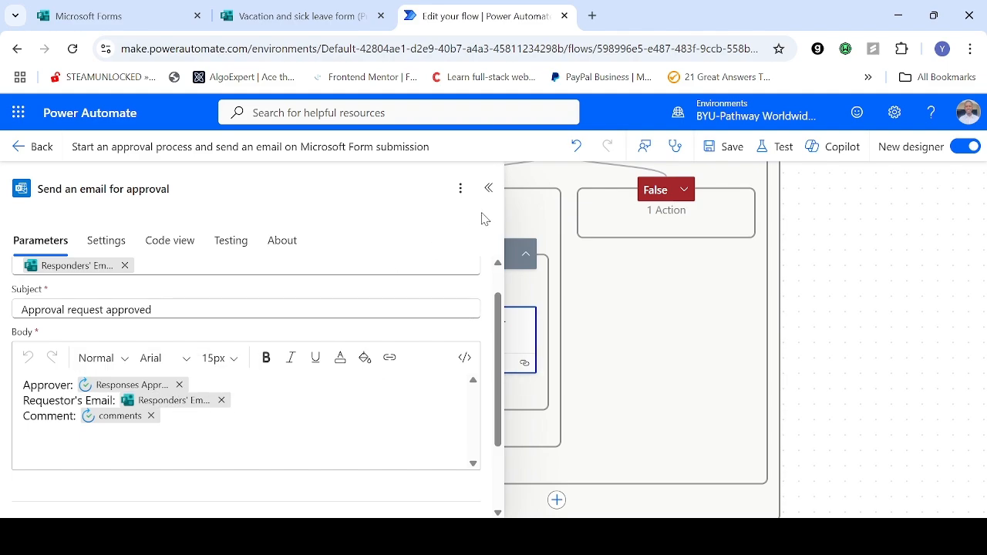
click(488, 189)
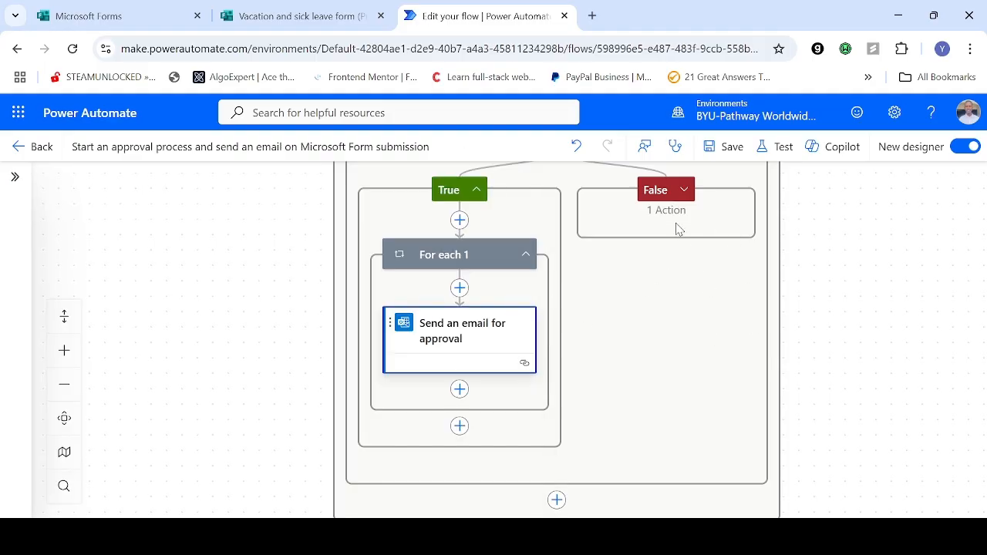
Step: Expand the False branch and For each 2, and examine the recipient, subject and body of Send an email for rejection
click(684, 198)
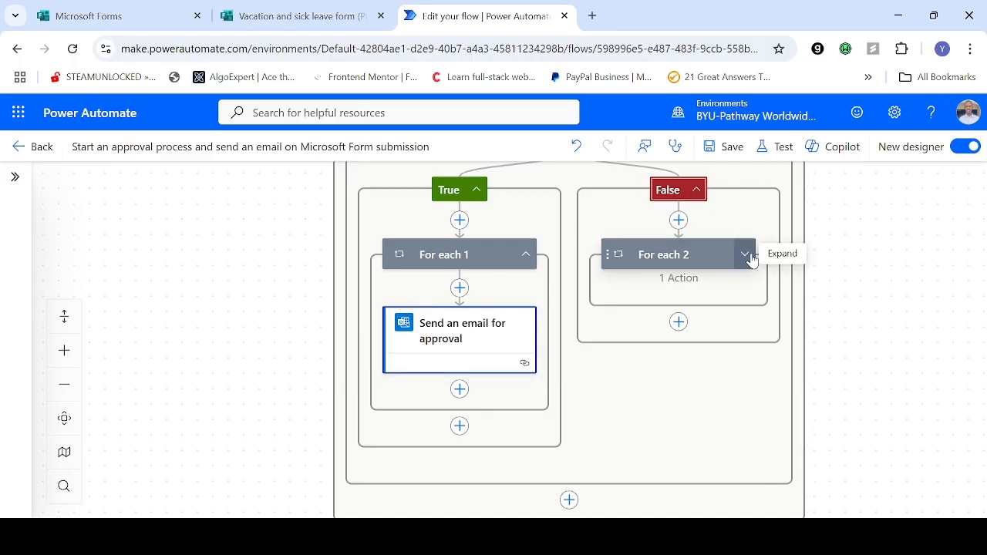
click(746, 255)
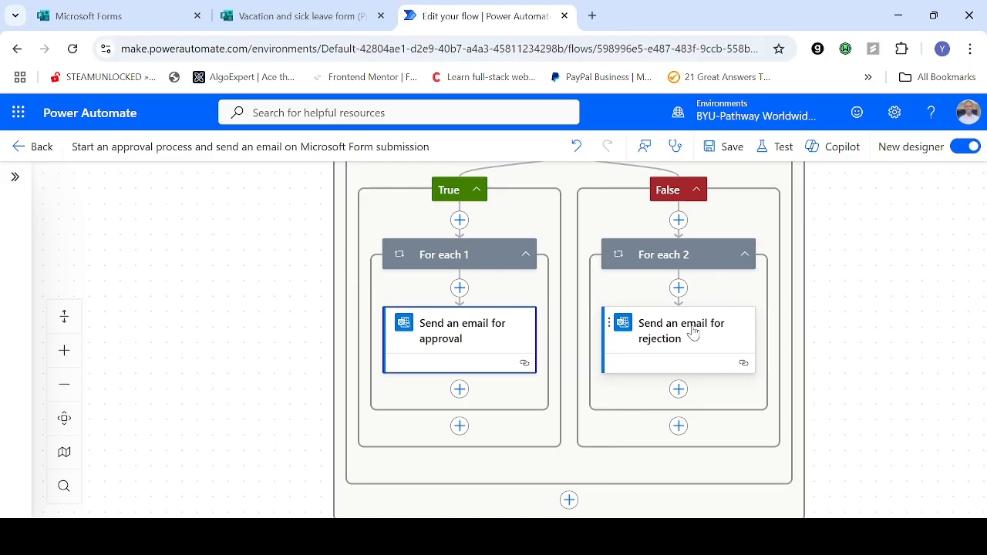
click(691, 333)
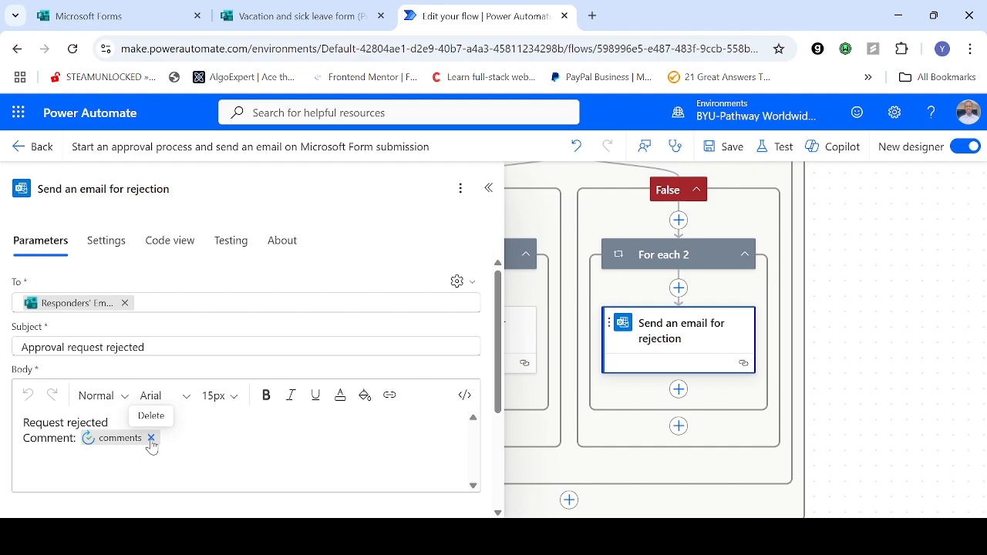
scroll(152, 447, down, 1)
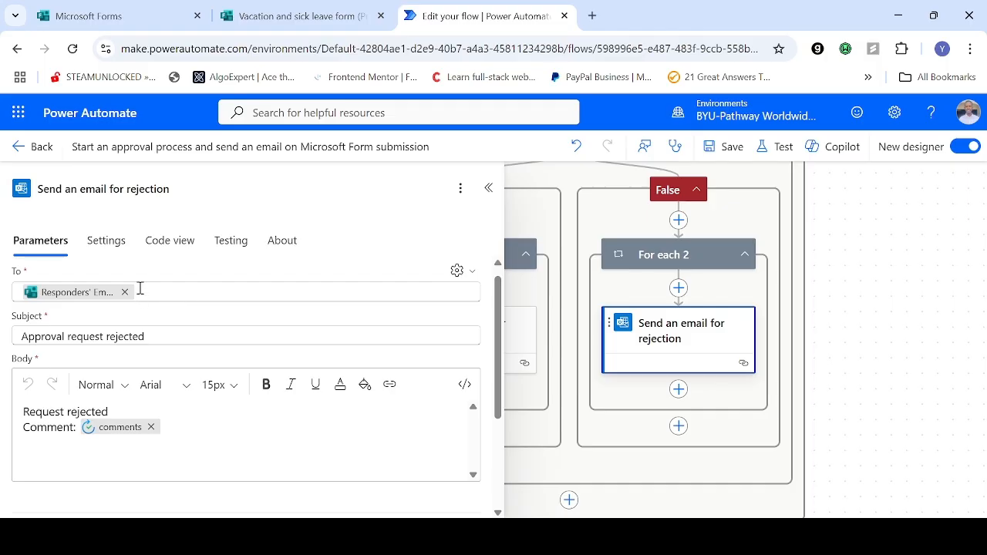
click(488, 188)
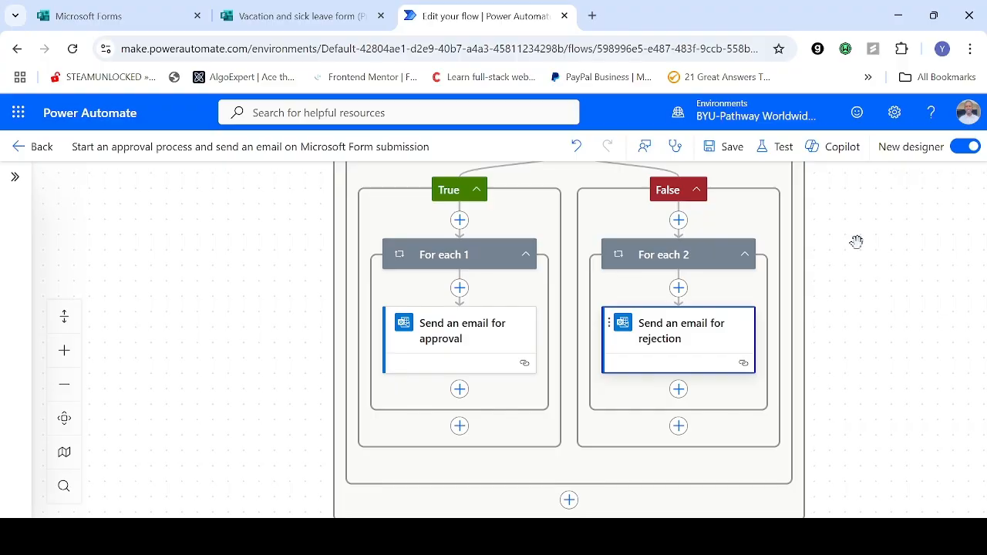
Step: Collapse the Condition block and look over the flow's first actions
drag(784, 291, 798, 361)
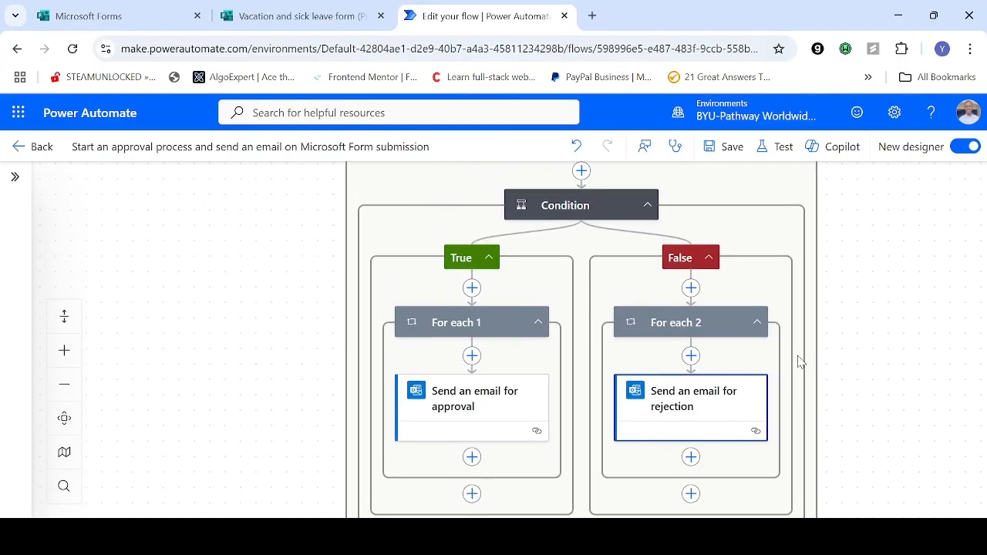
click(647, 205)
drag(671, 308, 696, 414)
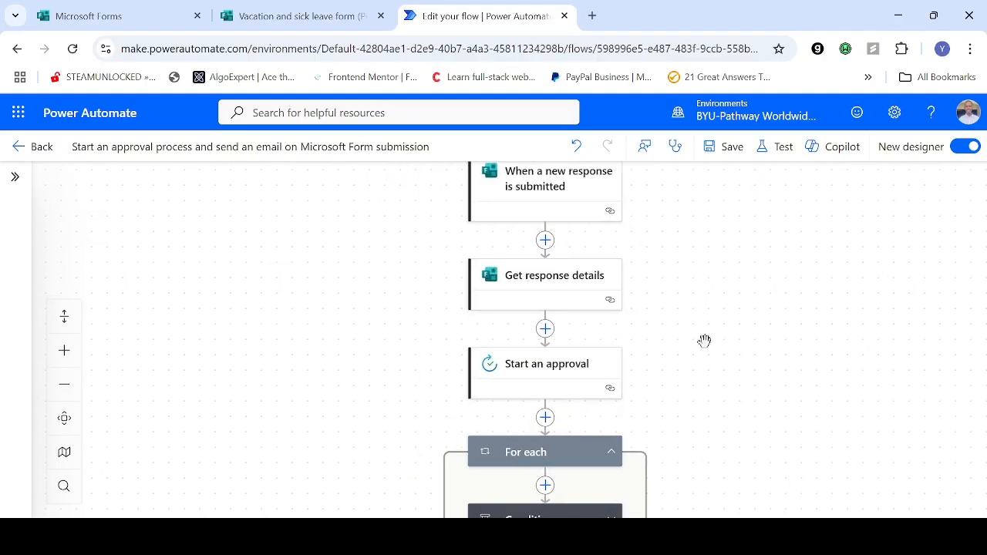
Step: Save and test the flow automatically with a recently used trigger, using the first plain Succeeded run from 2 hours ago
drag(703, 341, 717, 460)
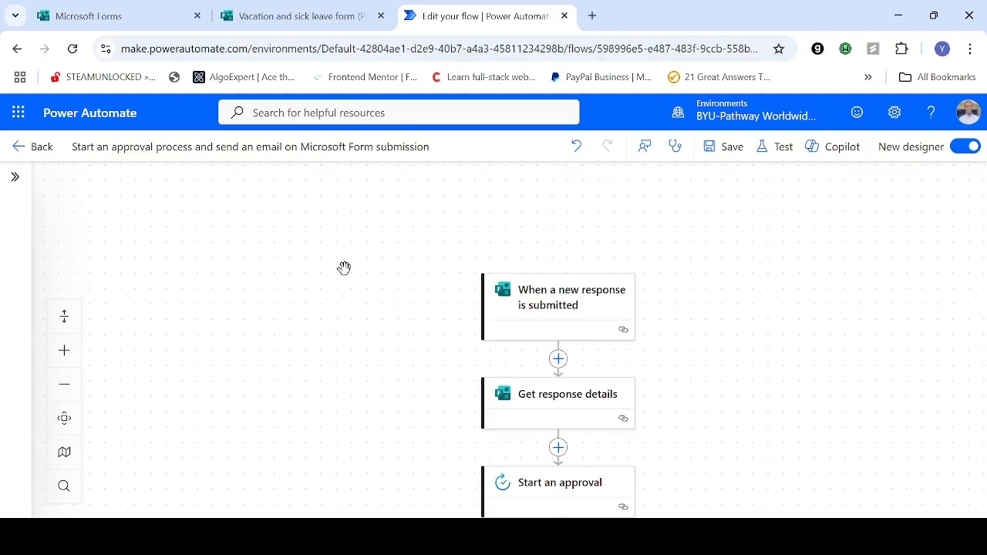
click(776, 149)
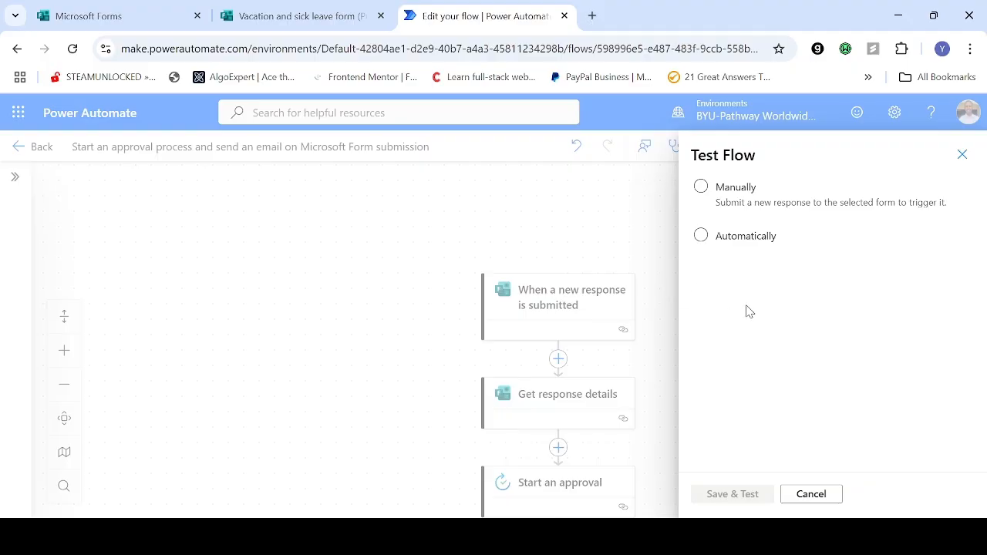
click(736, 239)
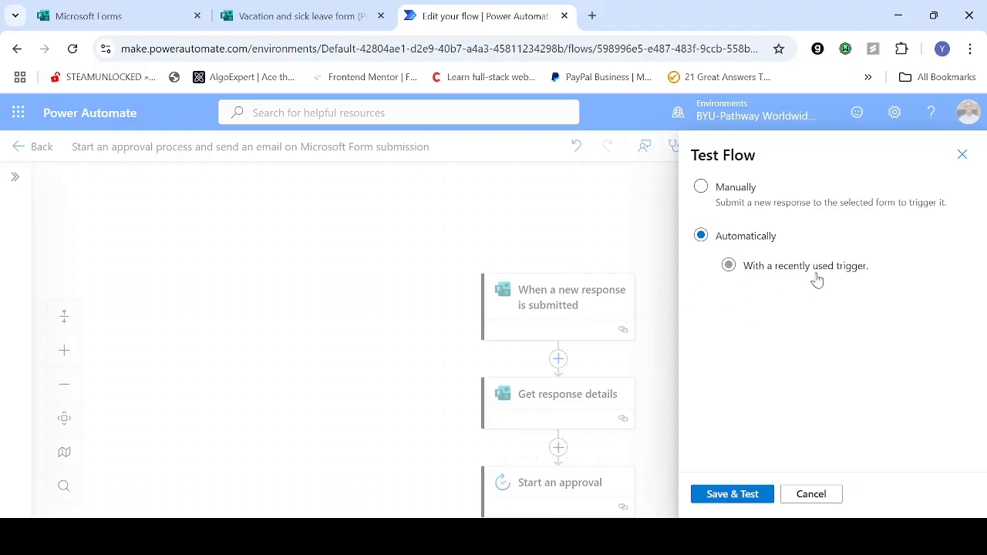
click(819, 272)
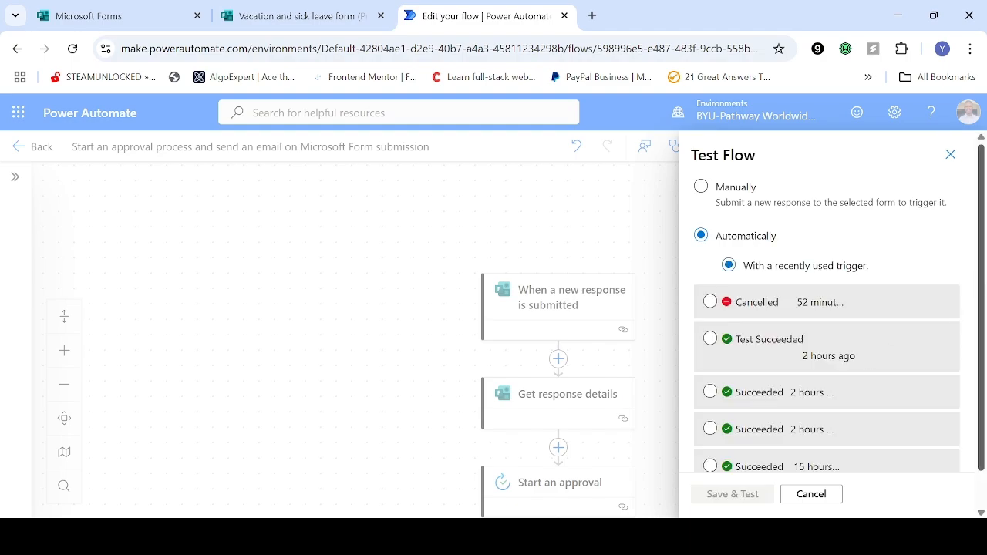
scroll(826, 324, down, 1)
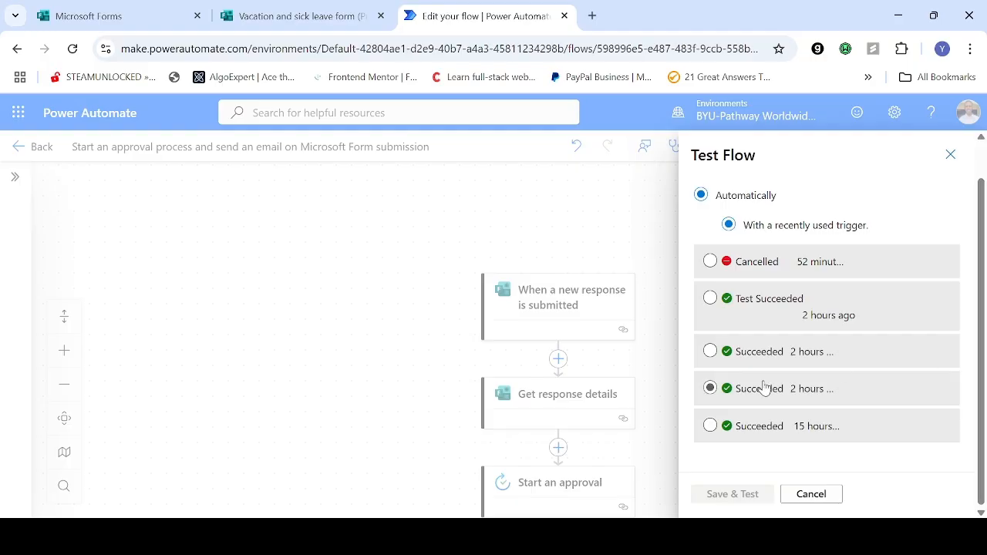
click(709, 353)
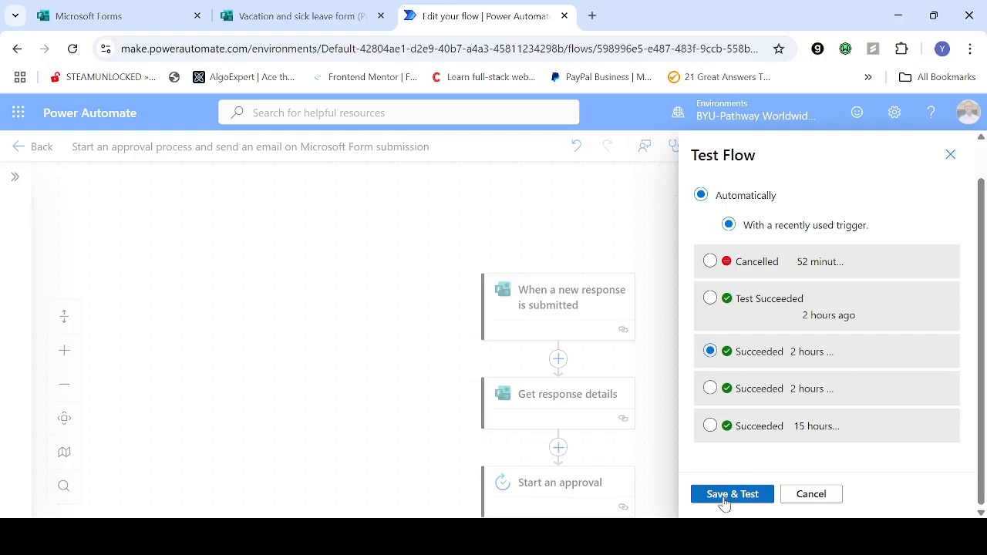
click(725, 497)
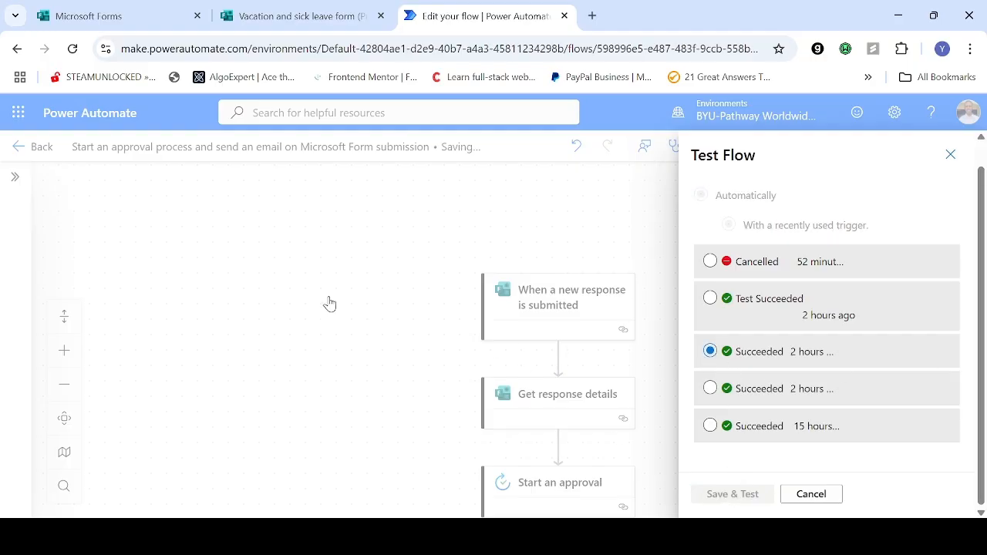